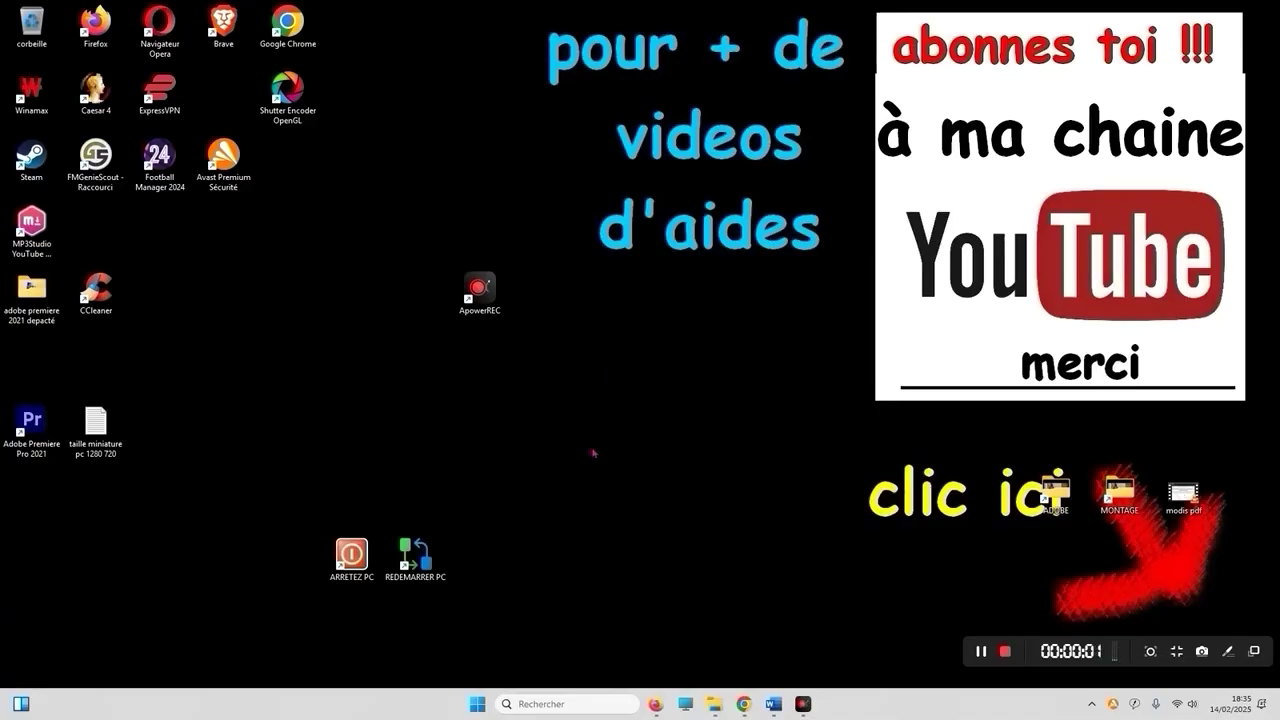
Switch to Firefox, search Google for SPEEDTEST and open the Speedtest by Ookla website.
{"action": "left_click", "coordinate": [655, 704]}
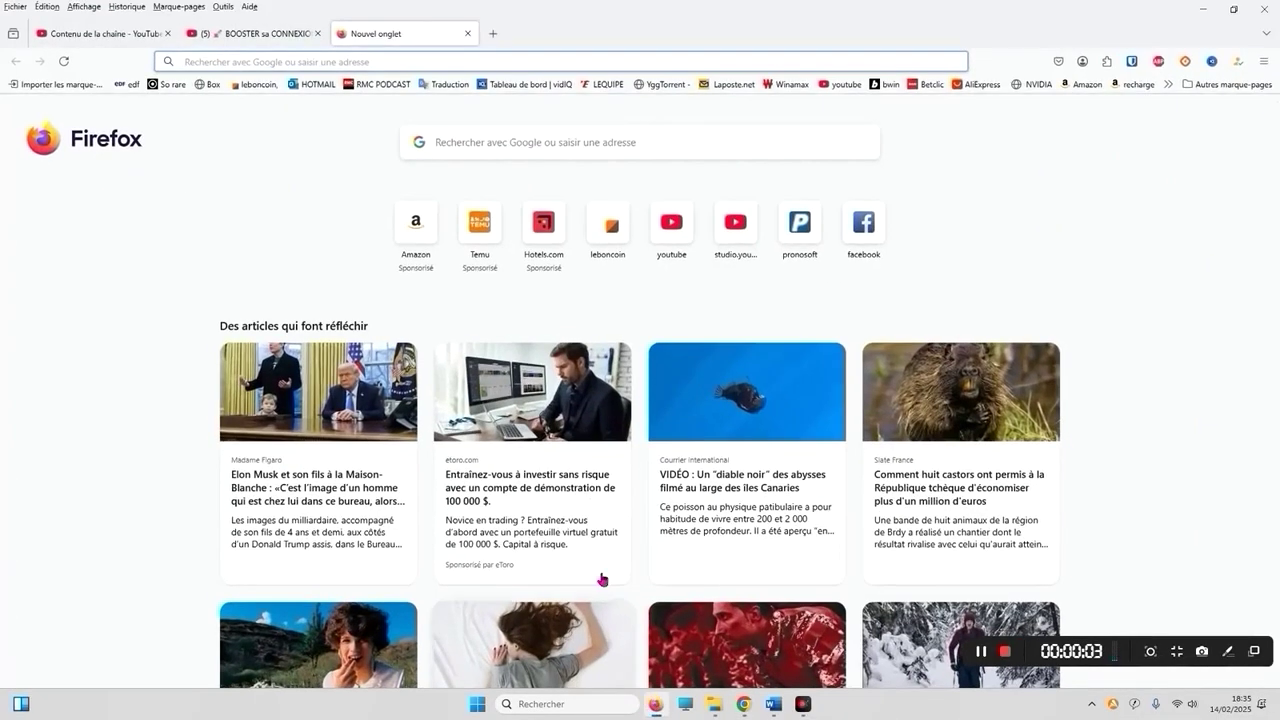
{"action": "left_click", "coordinate": [456, 150]}
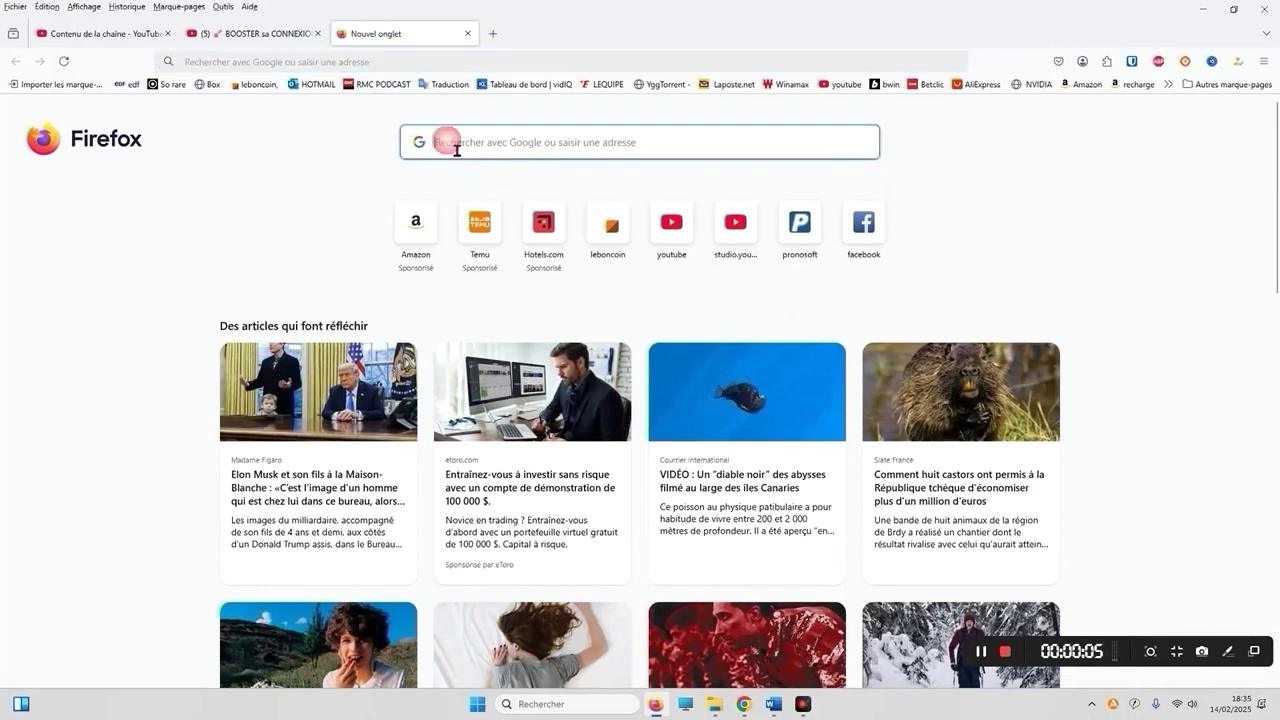
{"action": "type", "text": "SPEED"}
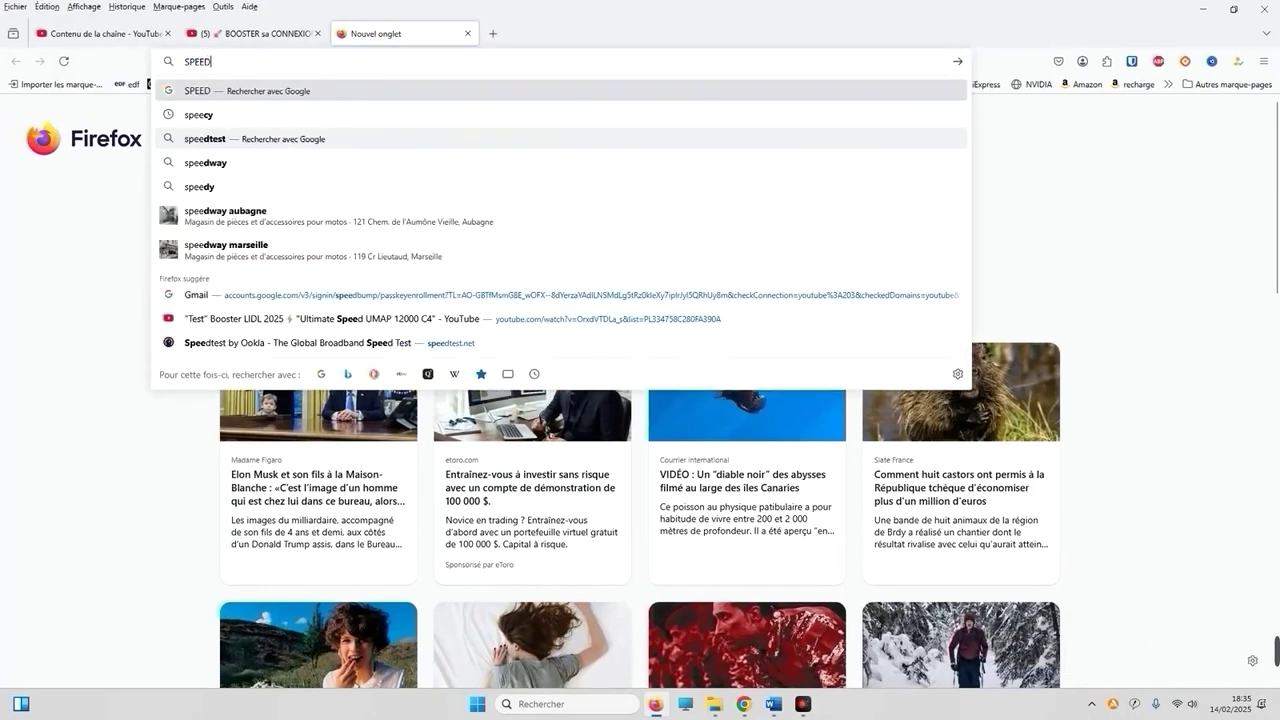
{"action": "type", "text": "TEST"}
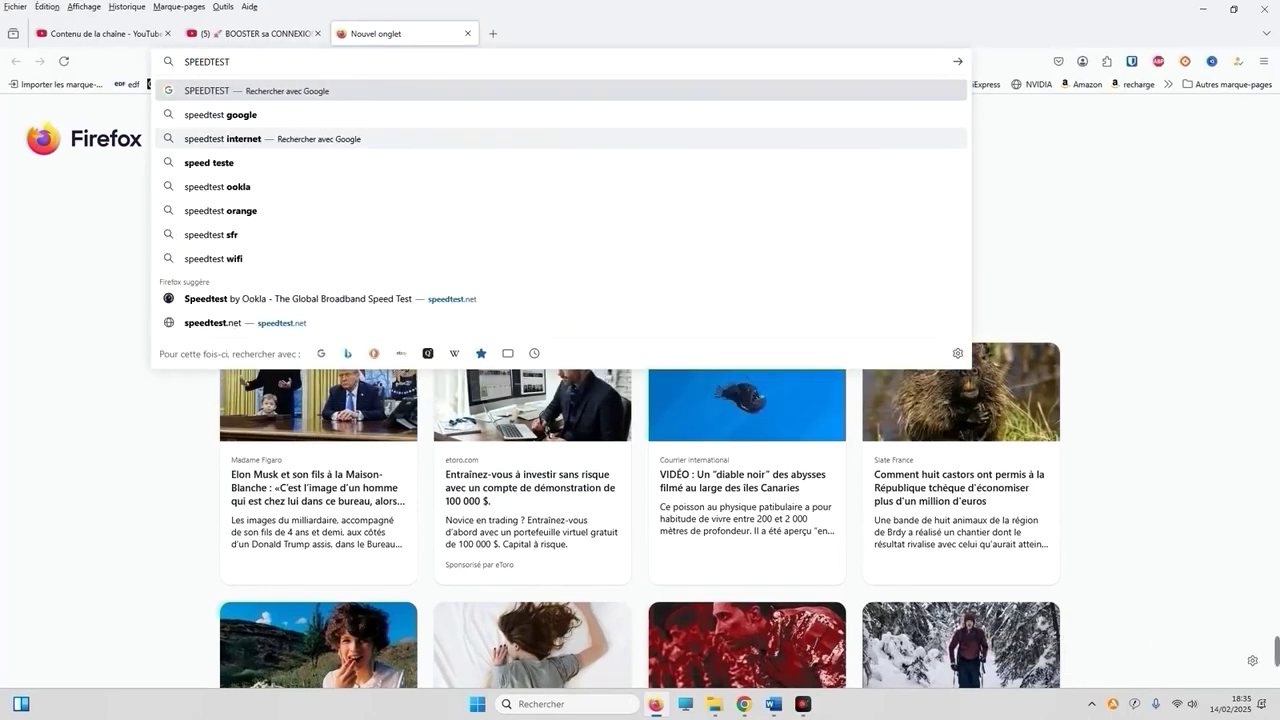
{"action": "key", "text": "Return"}
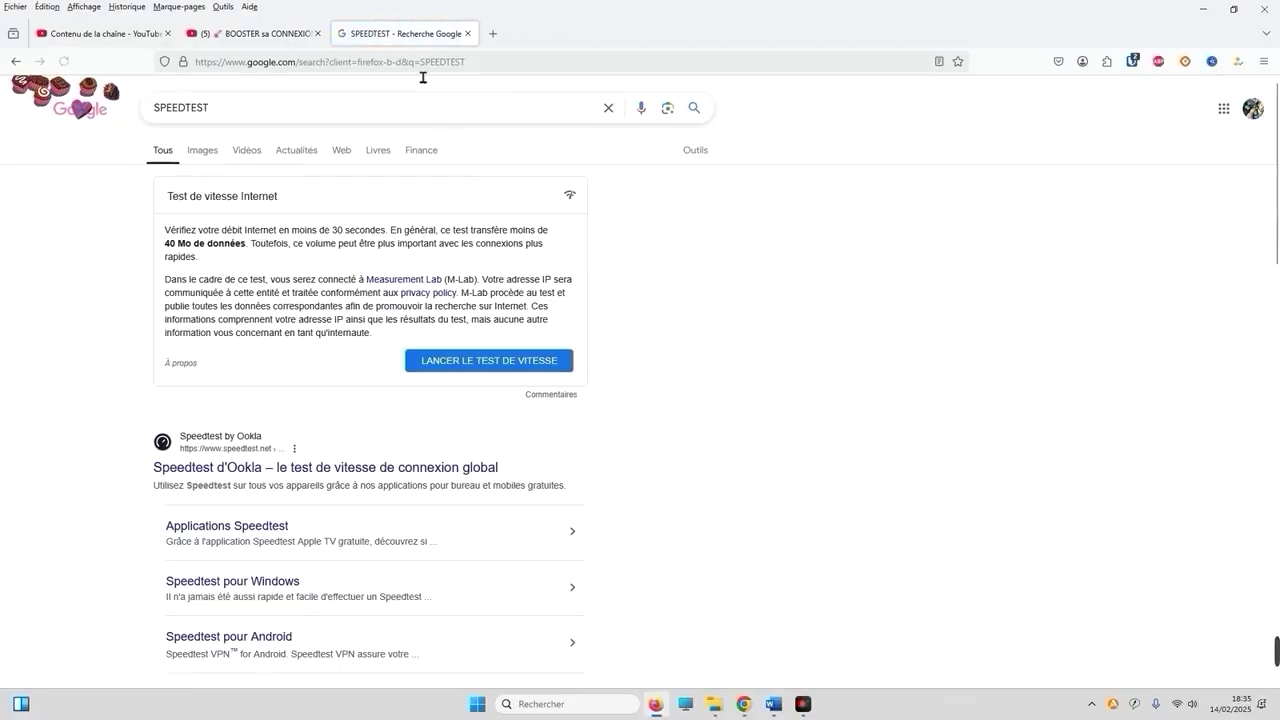
{"action": "left_click", "coordinate": [194, 466]}
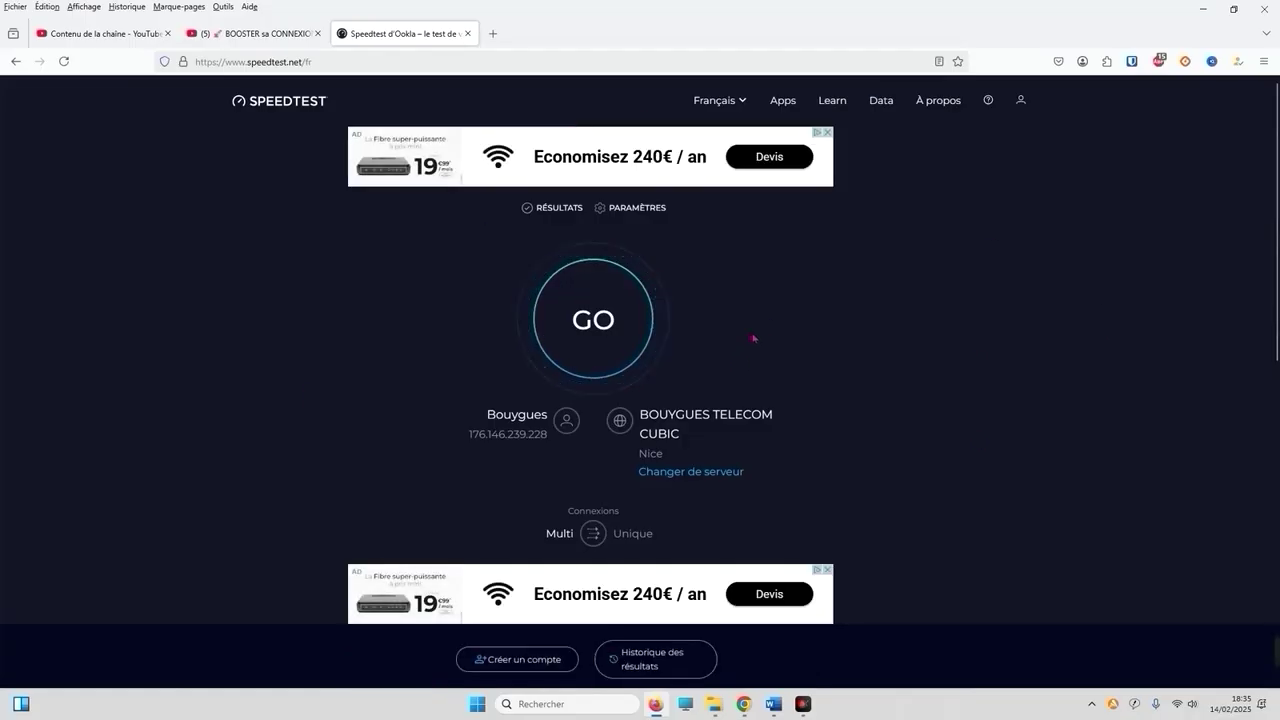
Run the Speedtest connection test and dismiss the Speedtest for Windows offer to return to the results.
{"action": "left_click", "coordinate": [597, 350]}
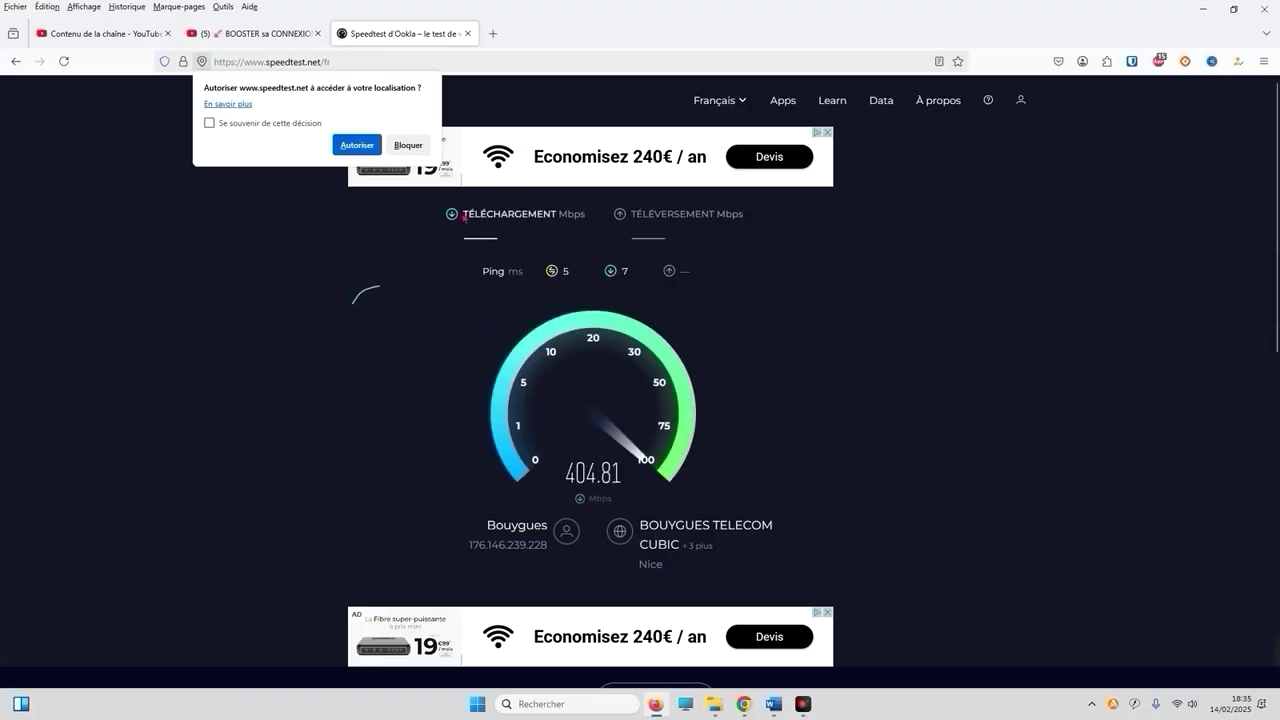
{"action": "left_click", "coordinate": [311, 365]}
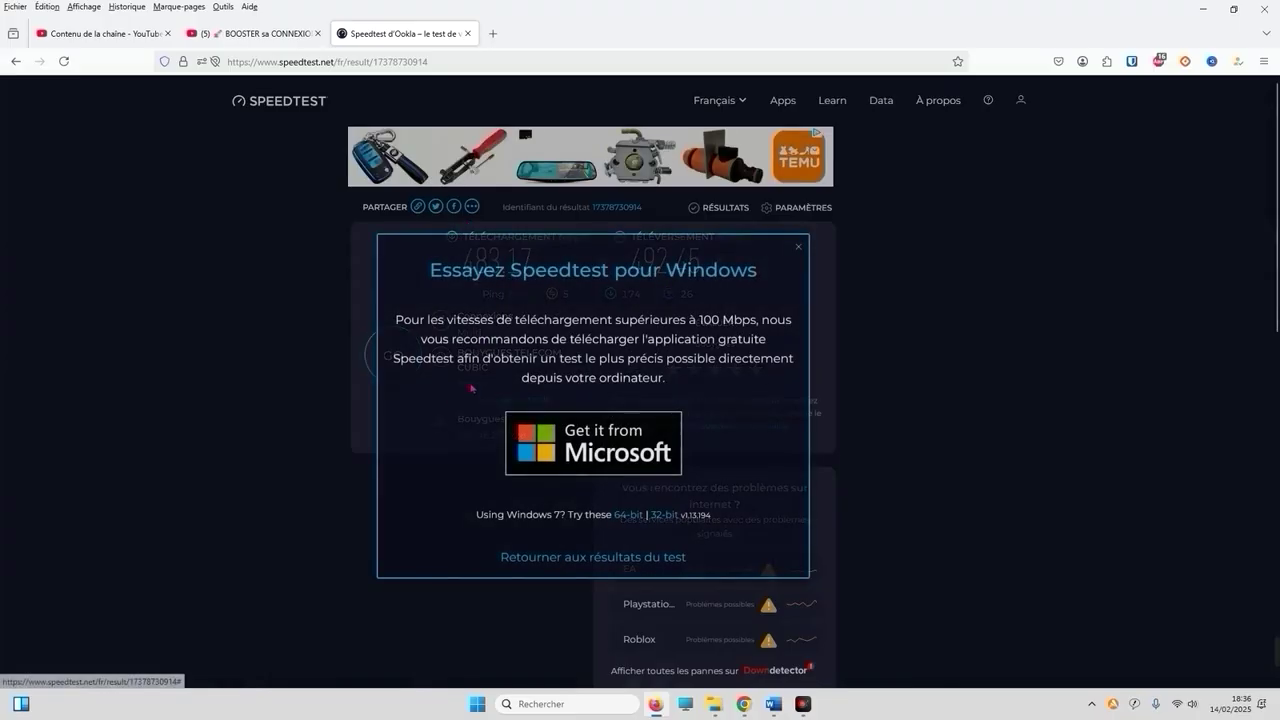
{"action": "left_click", "coordinate": [803, 249]}
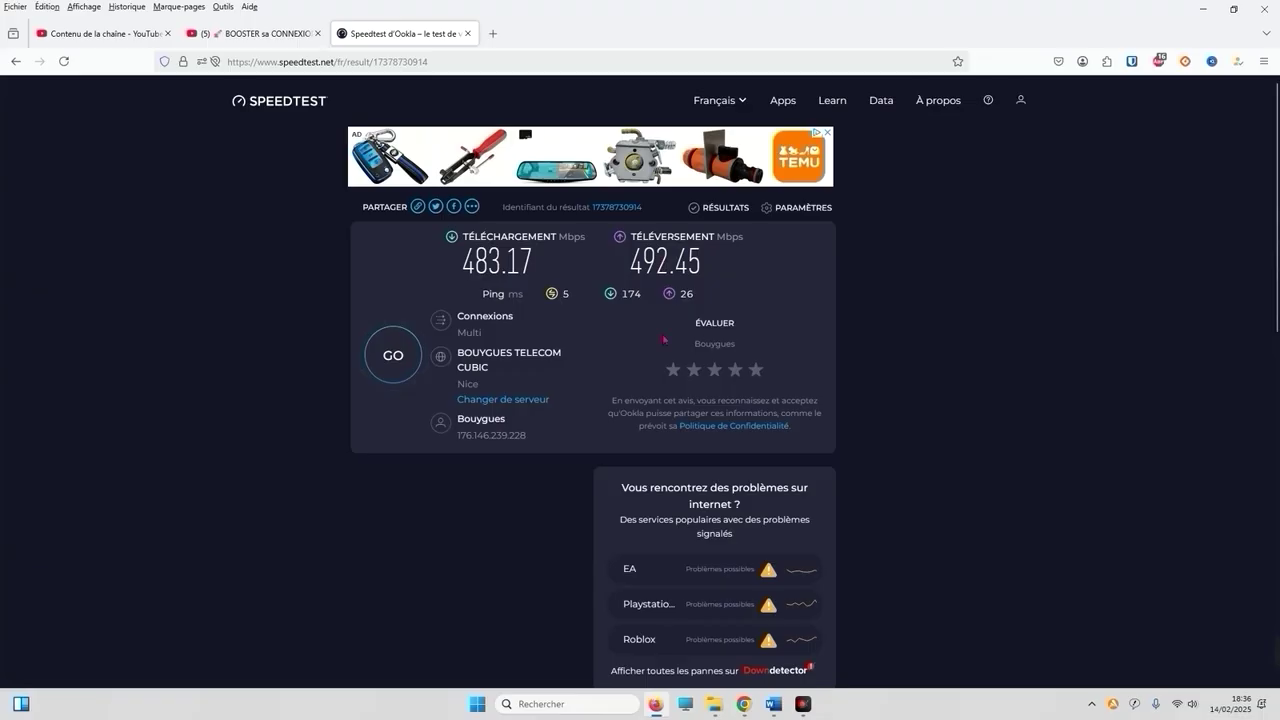
Switch to the Word document and enter 483 in the AVANT row under DOWLOAD.
{"action": "left_click", "coordinate": [774, 706]}
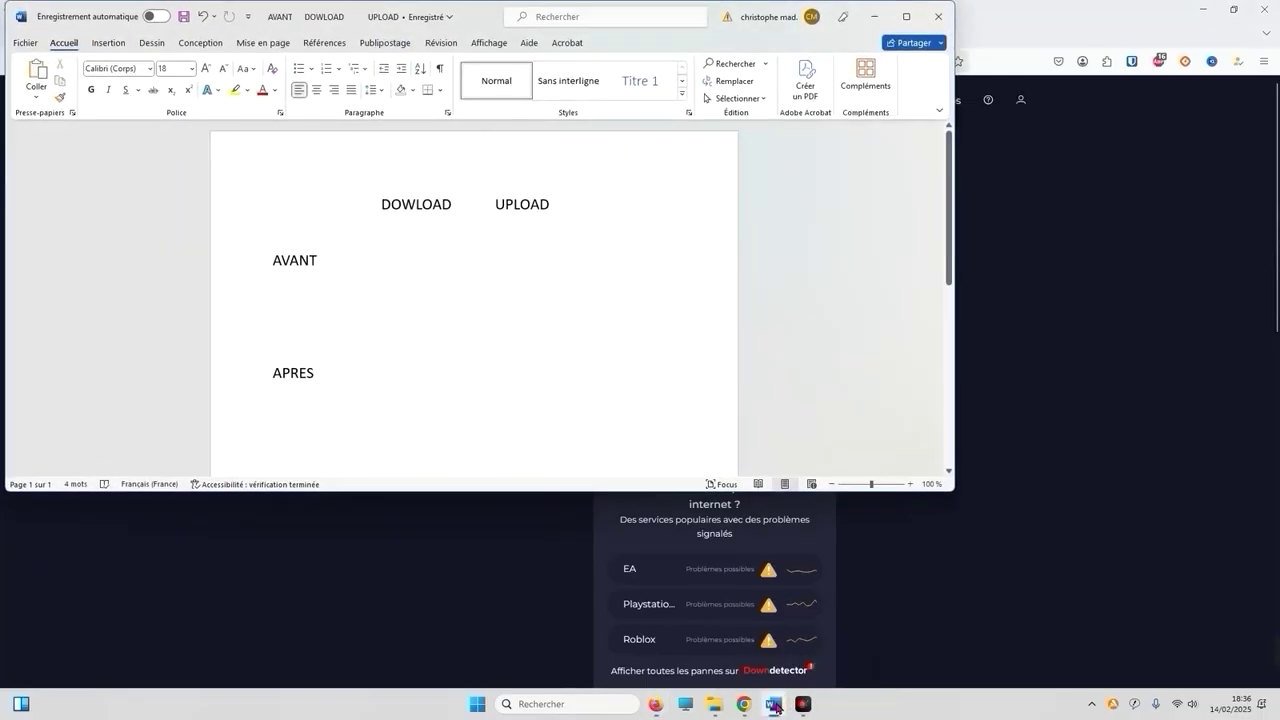
{"action": "left_click", "coordinate": [775, 707]}
{"action": "left_click", "coordinate": [774, 706]}
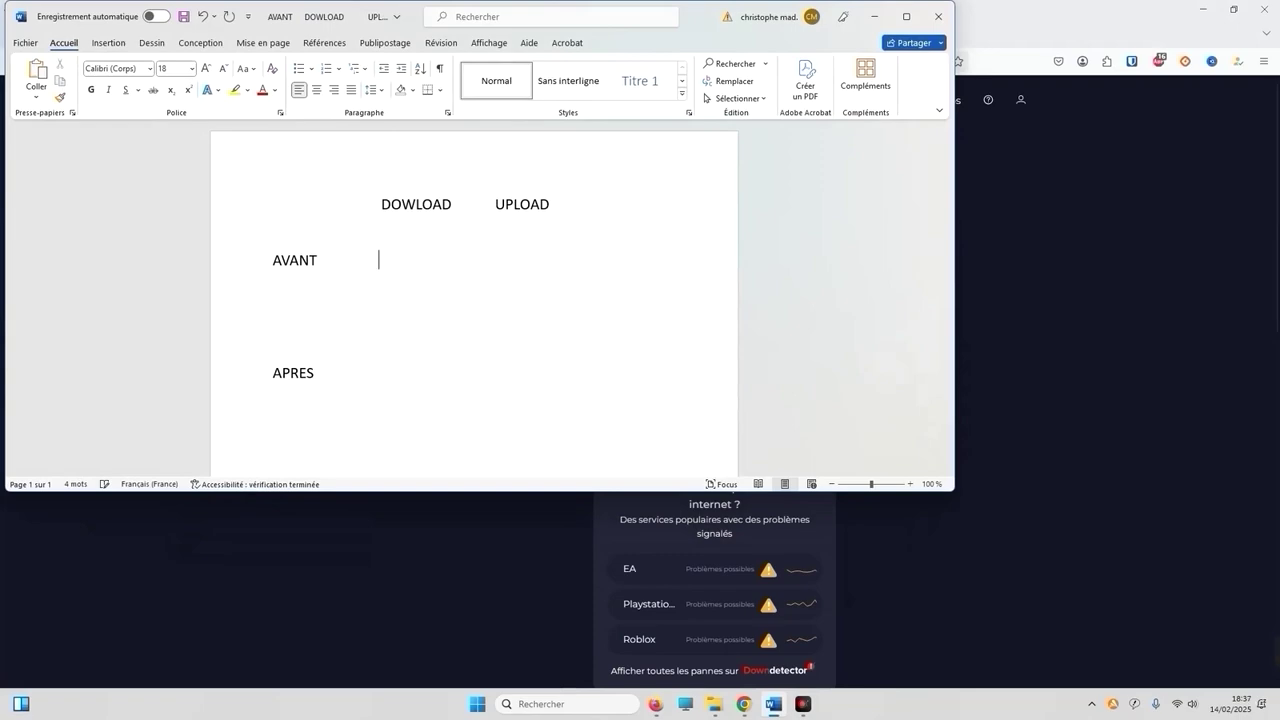
{"action": "type", "text": "483"}
Enter 492 in the AVANT row under UPLOAD and save the document.
{"action": "left_click_drag", "start_coordinate": [712, 23], "coordinate": [959, 282]}
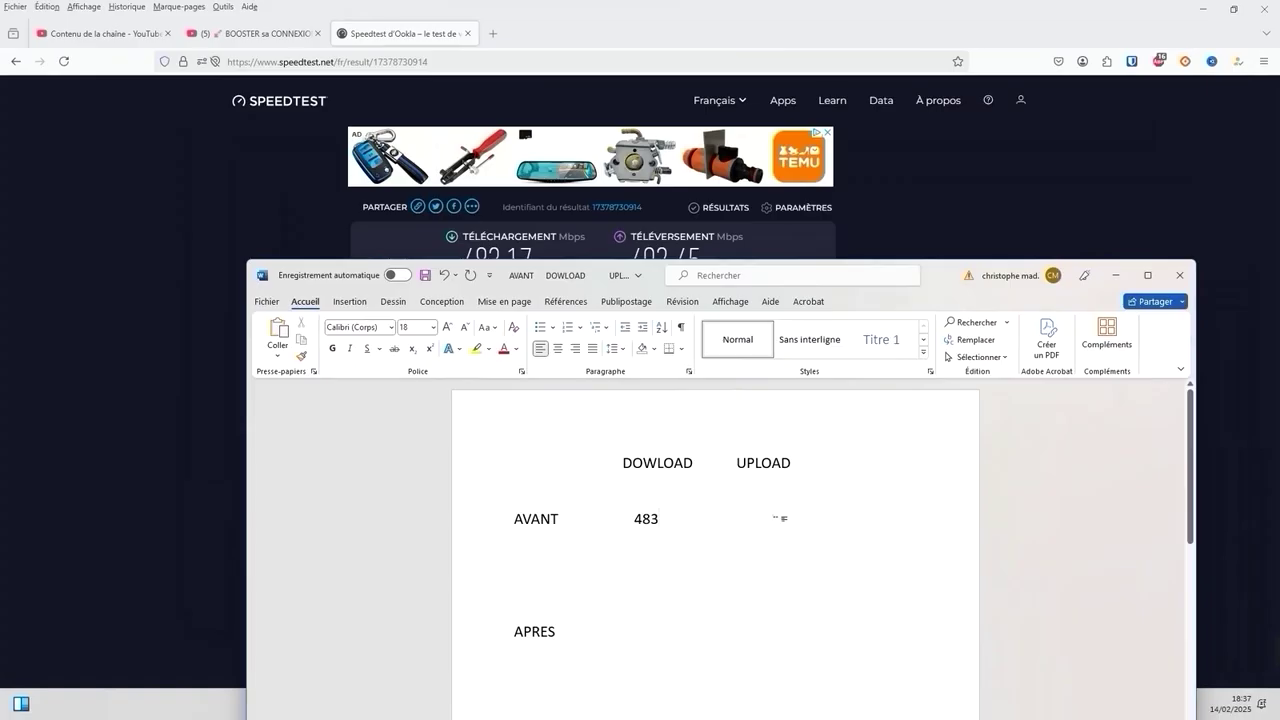
{"action": "left_click", "coordinate": [957, 280]}
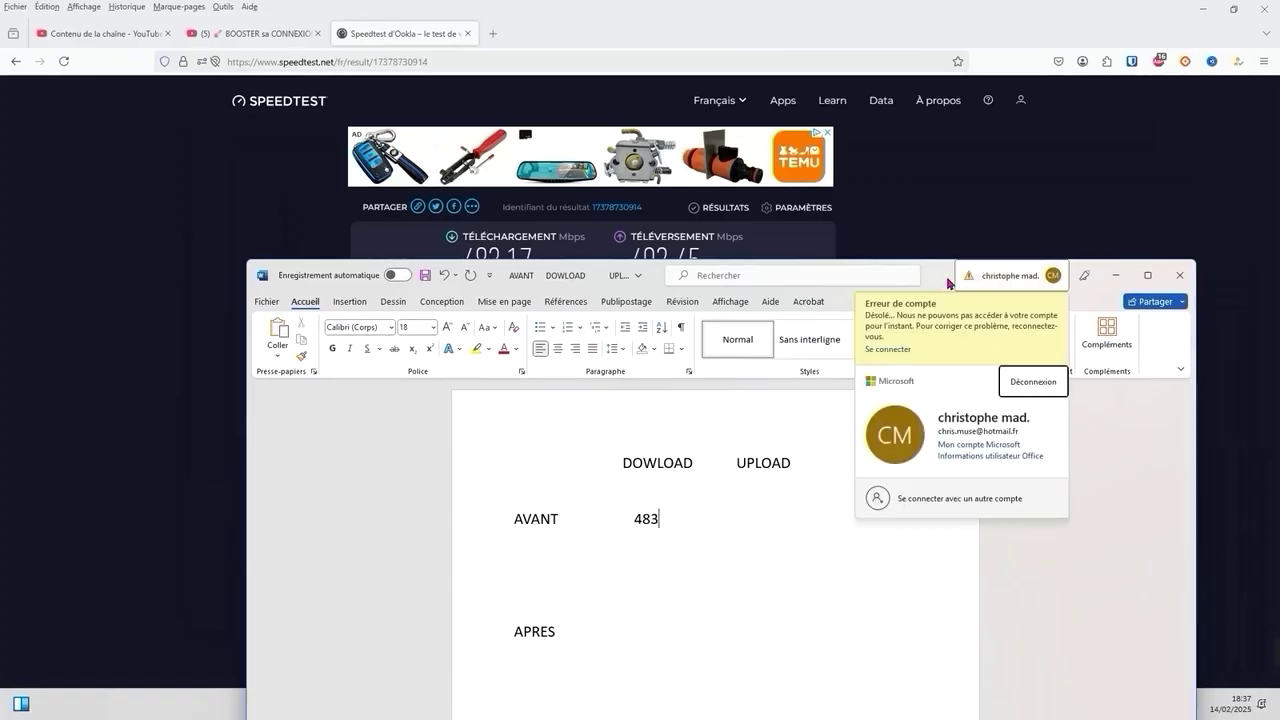
{"action": "left_click_drag", "start_coordinate": [950, 283], "coordinate": [969, 255]}
{"action": "left_click", "coordinate": [763, 486]}
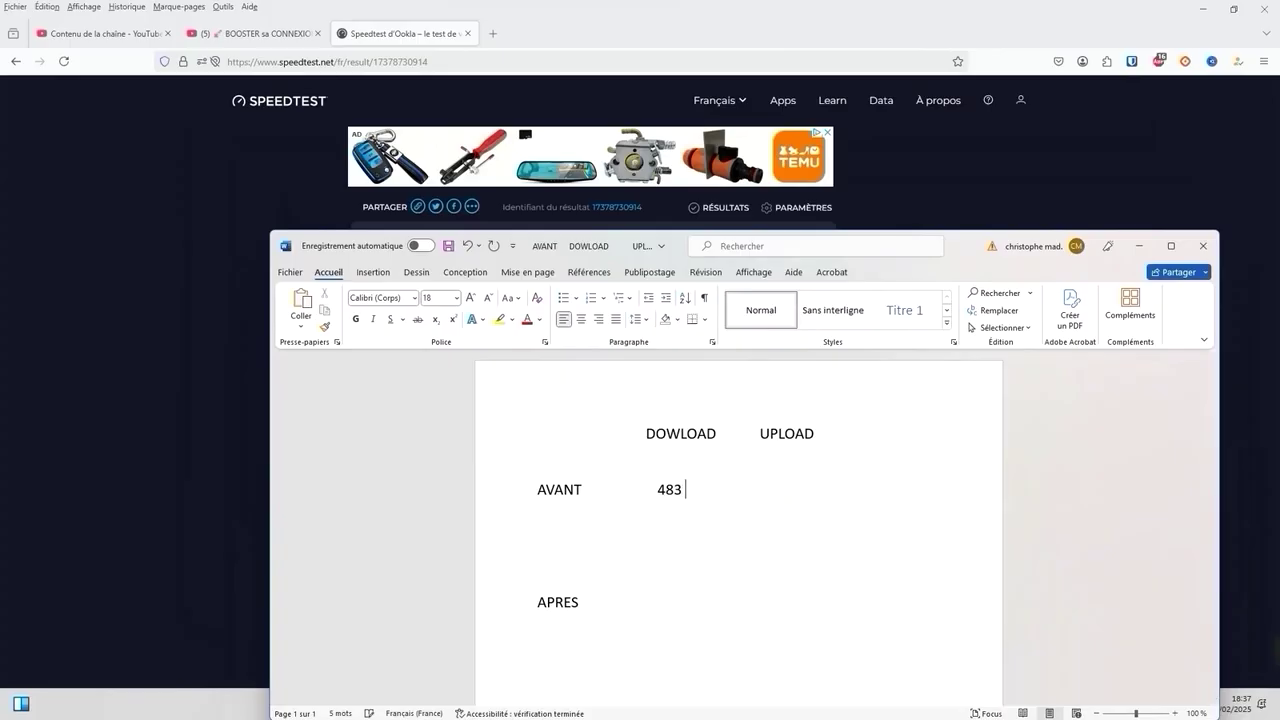
{"action": "type", "text": "492"}
{"action": "left_click", "coordinate": [752, 570]}
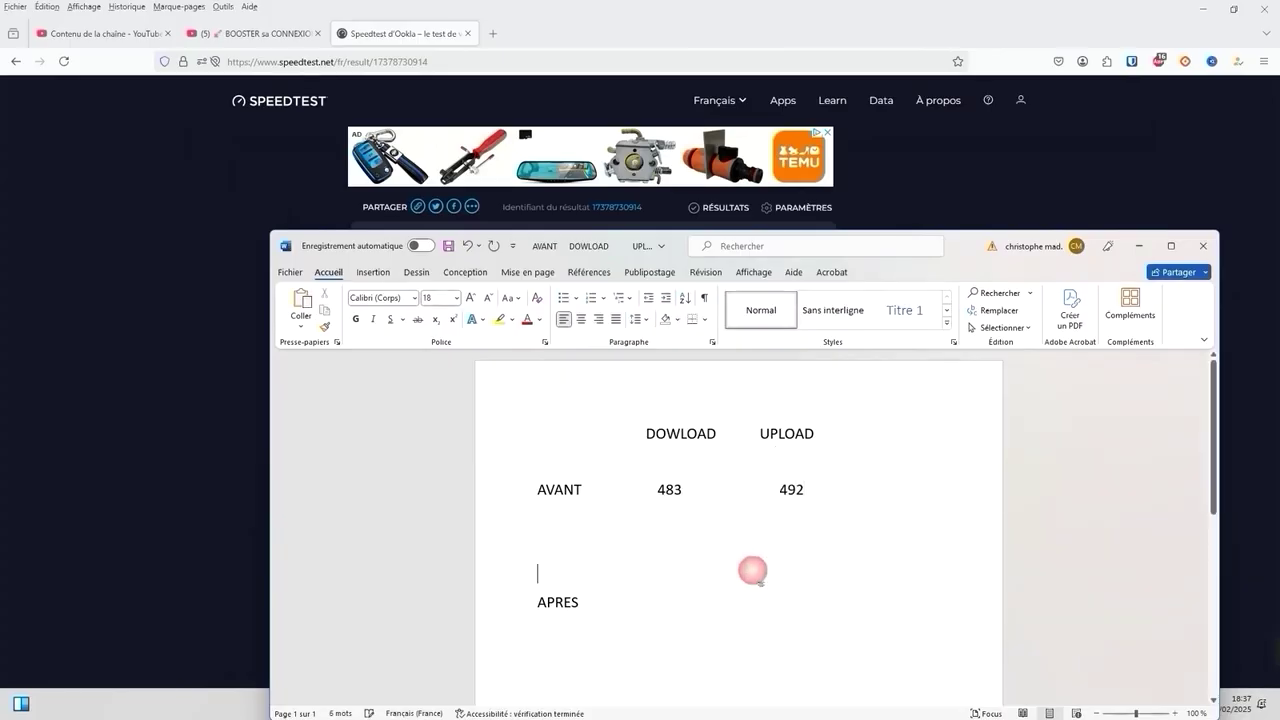
{"action": "left_click", "coordinate": [299, 278]}
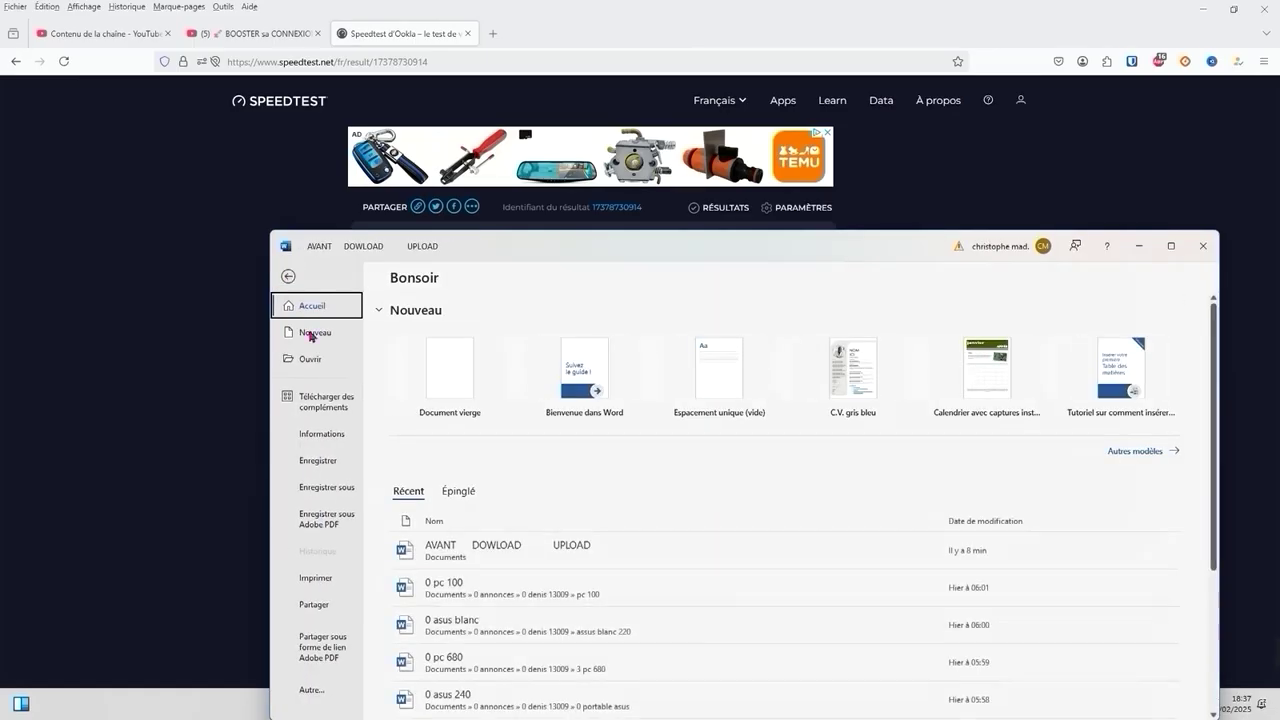
{"action": "left_click", "coordinate": [328, 460]}
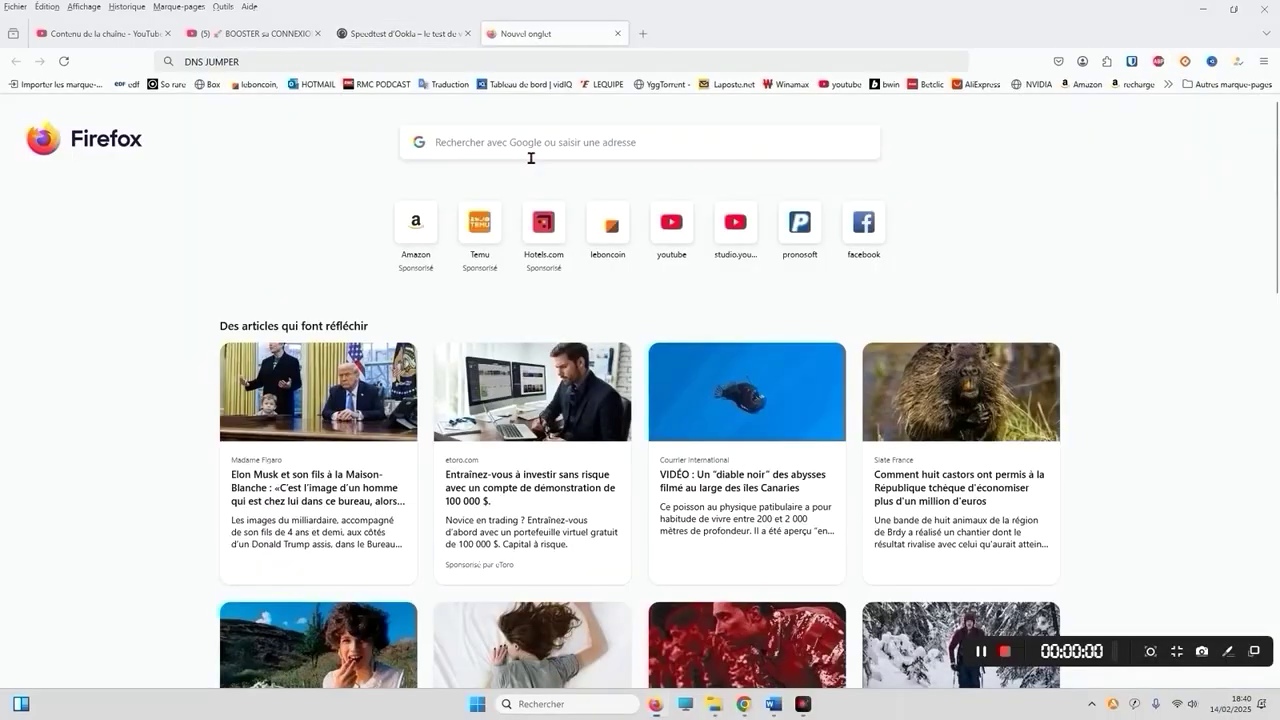
Search for DNS JUMPER in a new Firefox tab and open the 01net download page for it.
{"action": "left_click", "coordinate": [525, 150]}
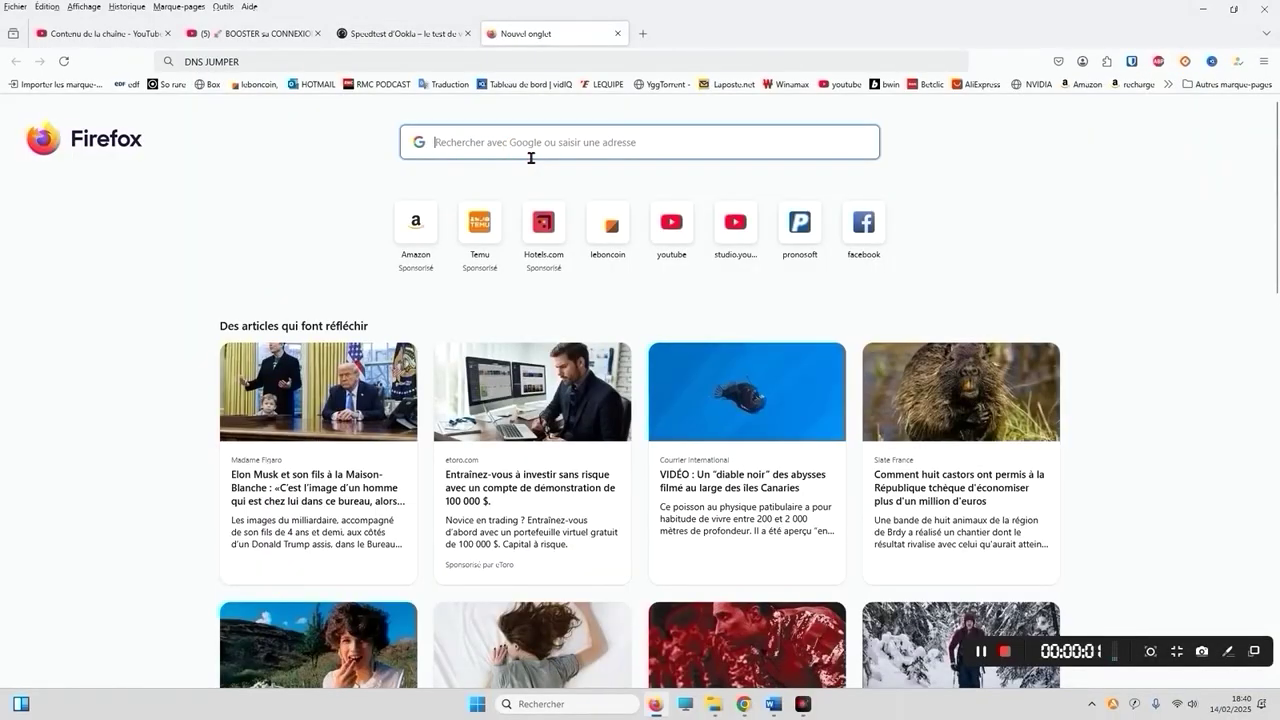
{"action": "type", "text": "DN"}
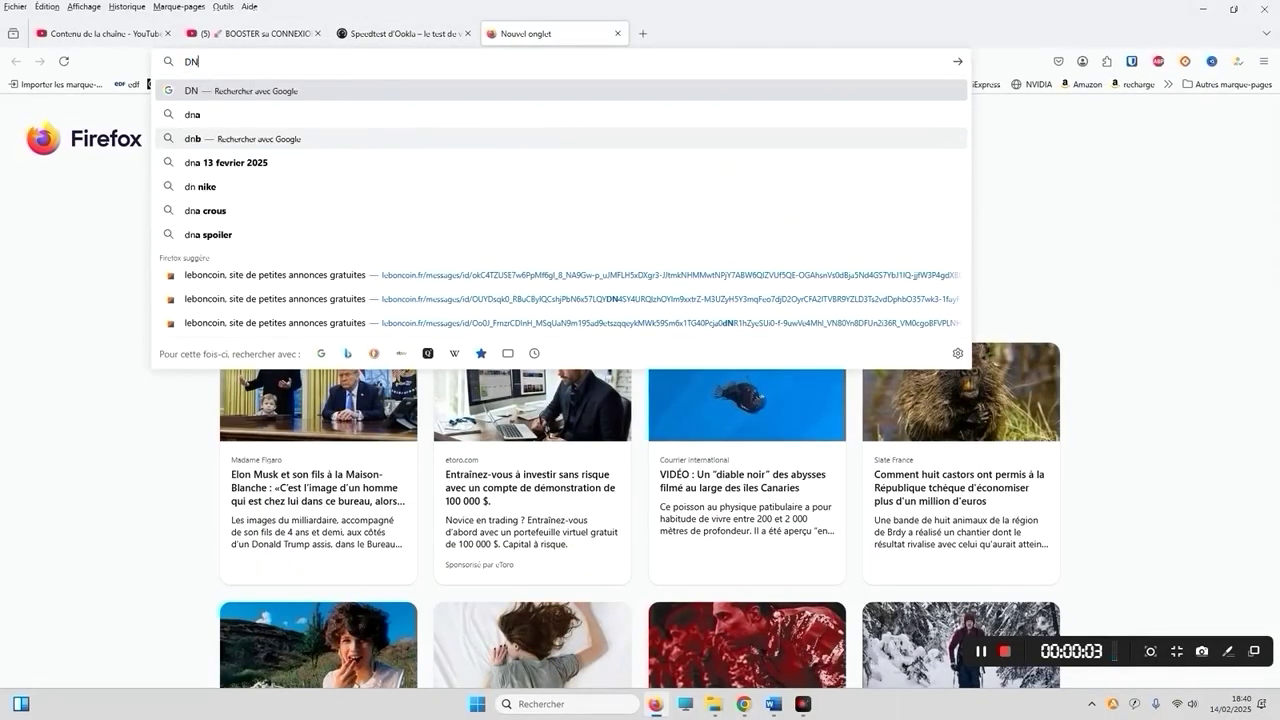
{"action": "type", "text": "S"}
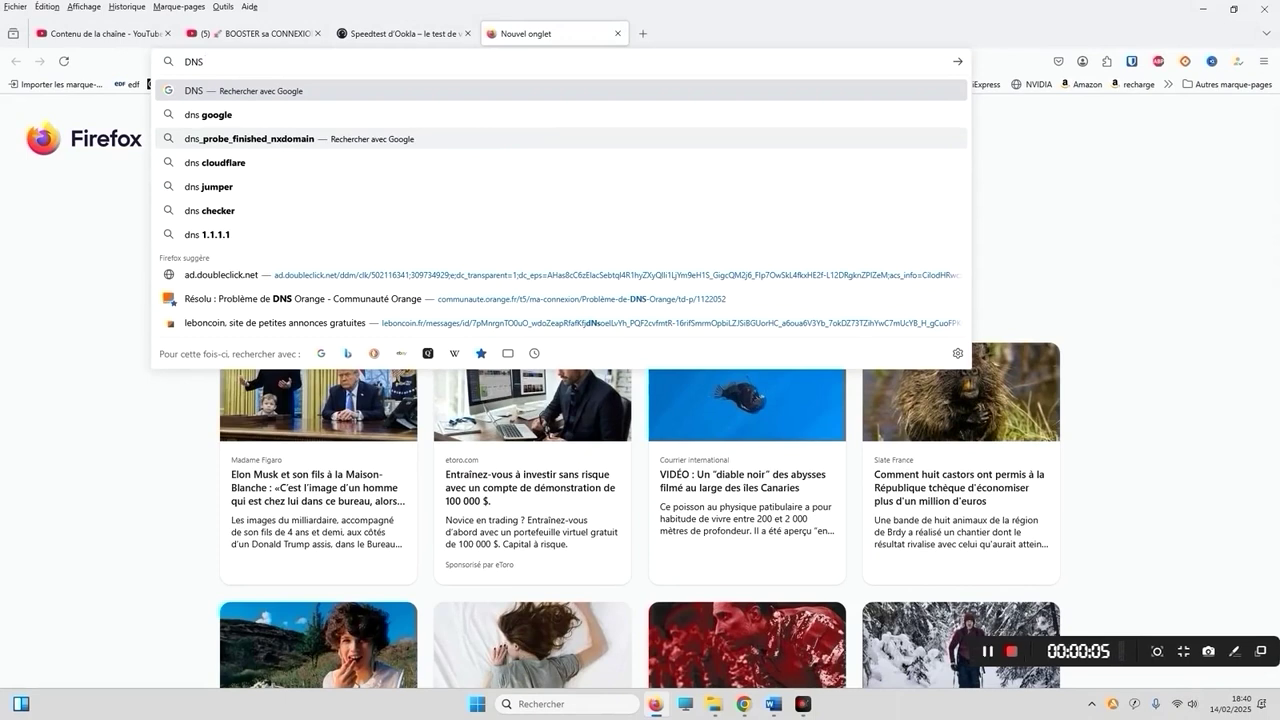
{"action": "type", "text": " JUL"}
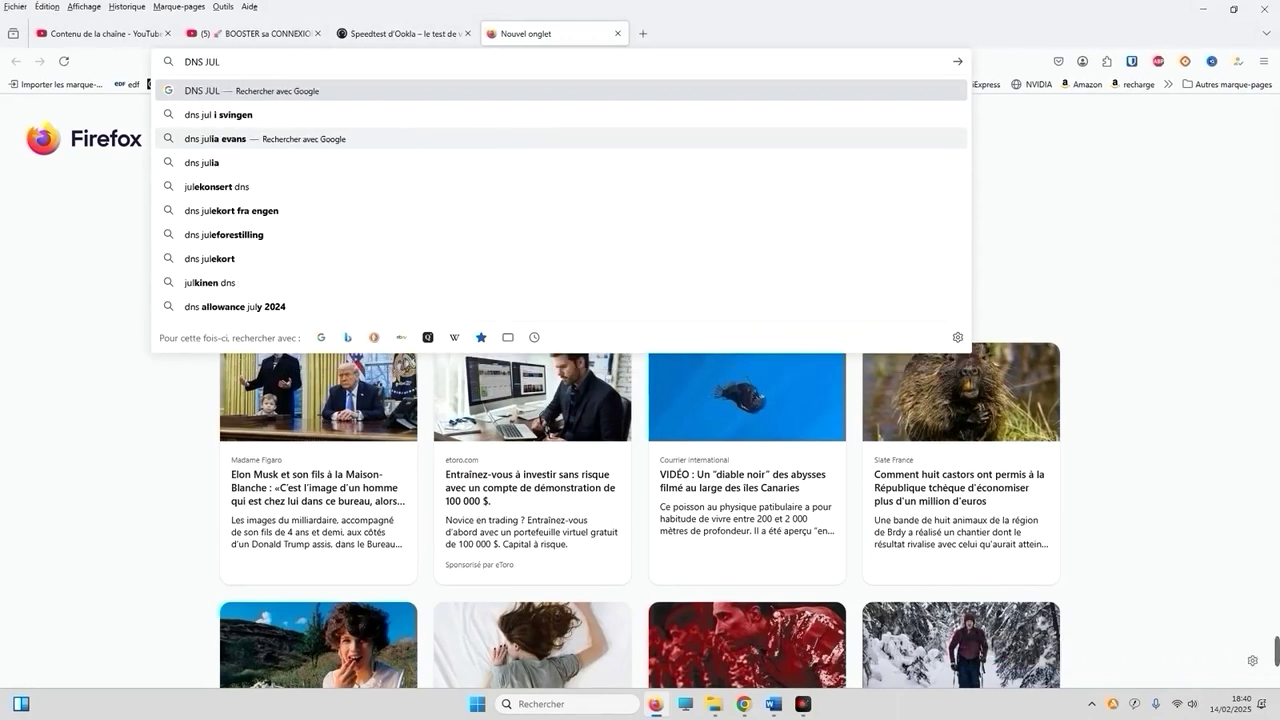
{"action": "key", "text": "BackSpace"}
{"action": "type", "text": "MPER"}
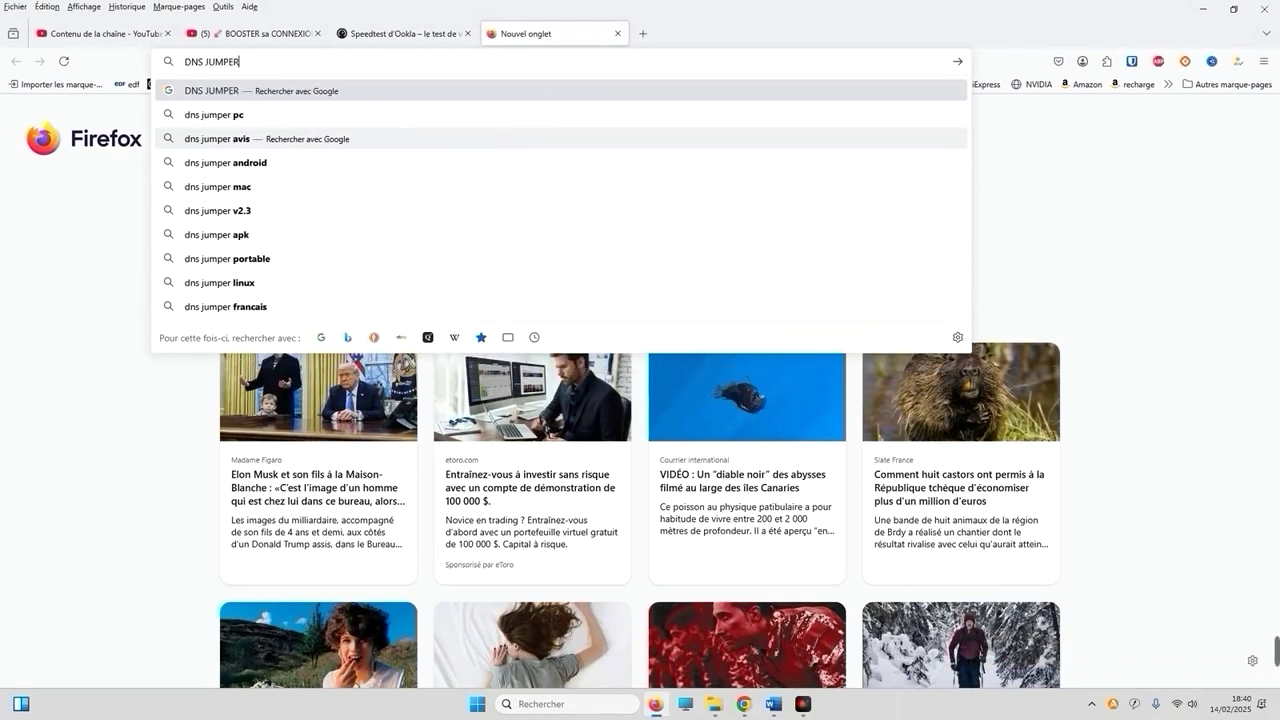
{"action": "key", "text": "Return"}
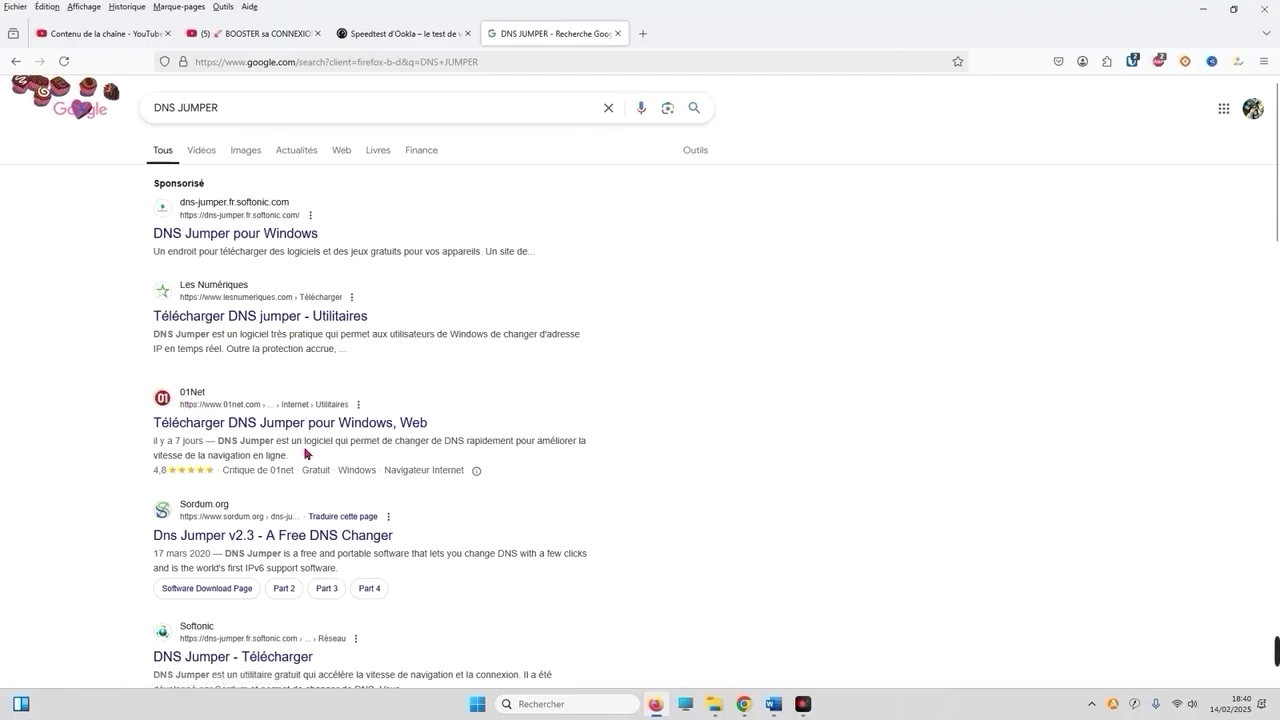
{"action": "left_click", "coordinate": [305, 432]}
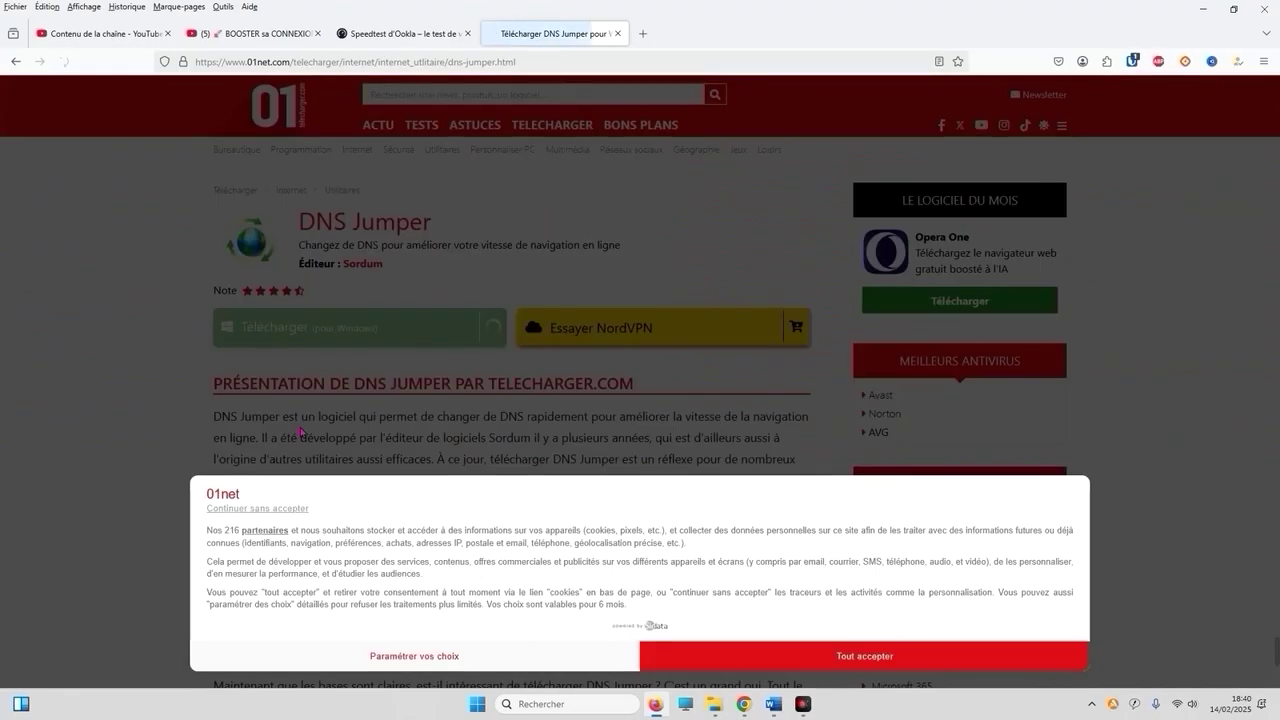
Accept the 01net cookies, decline the Opera offer and download DNS Jumper for Windows.
{"action": "left_click", "coordinate": [768, 668]}
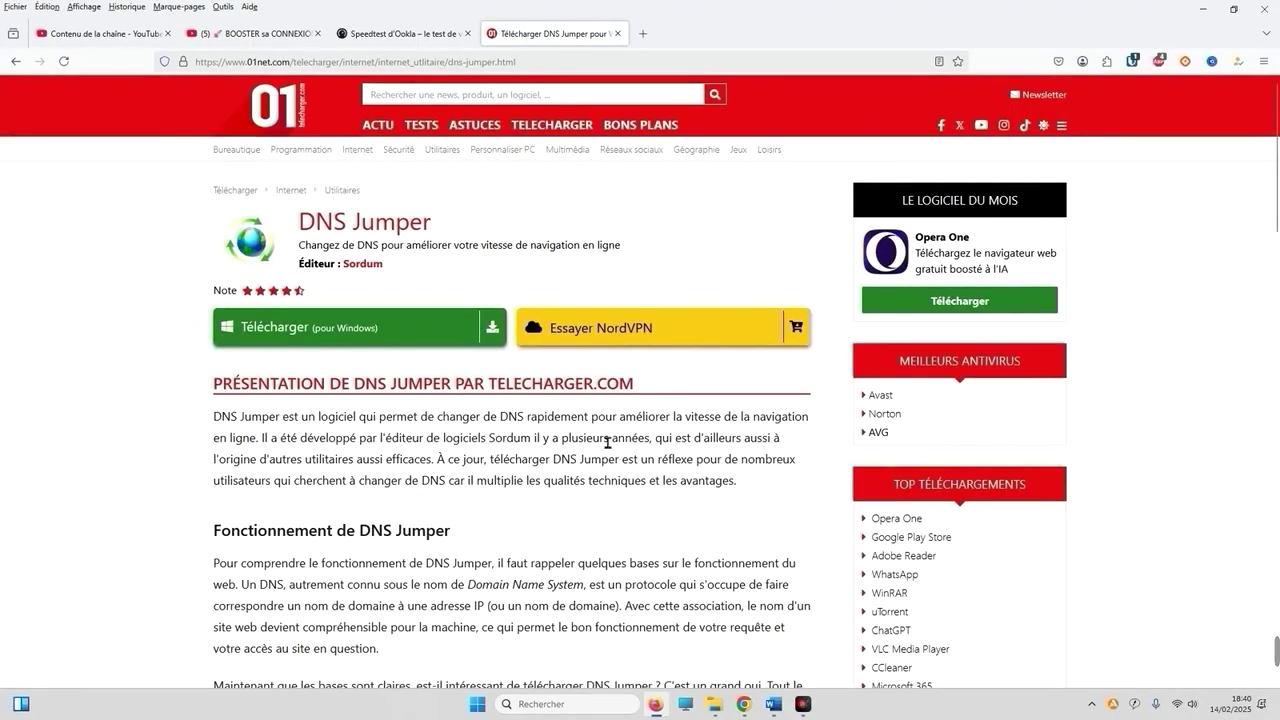
{"action": "left_click", "coordinate": [290, 330]}
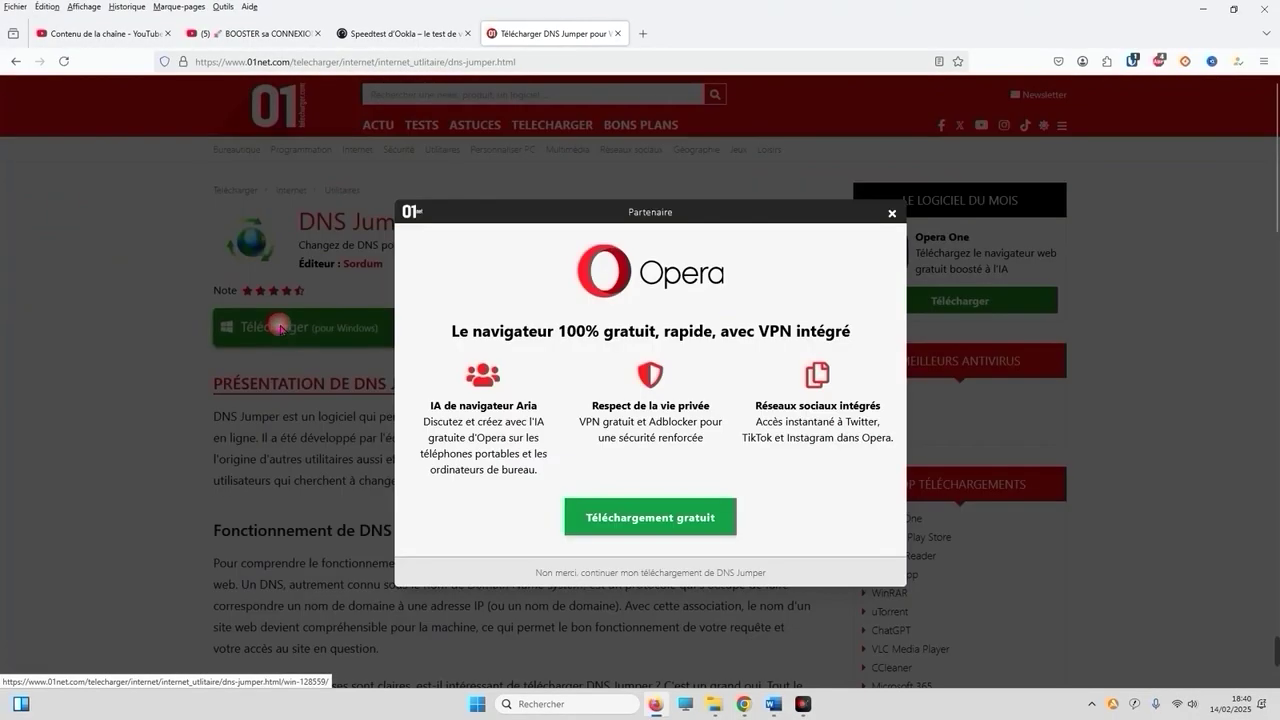
{"action": "left_click", "coordinate": [891, 213]}
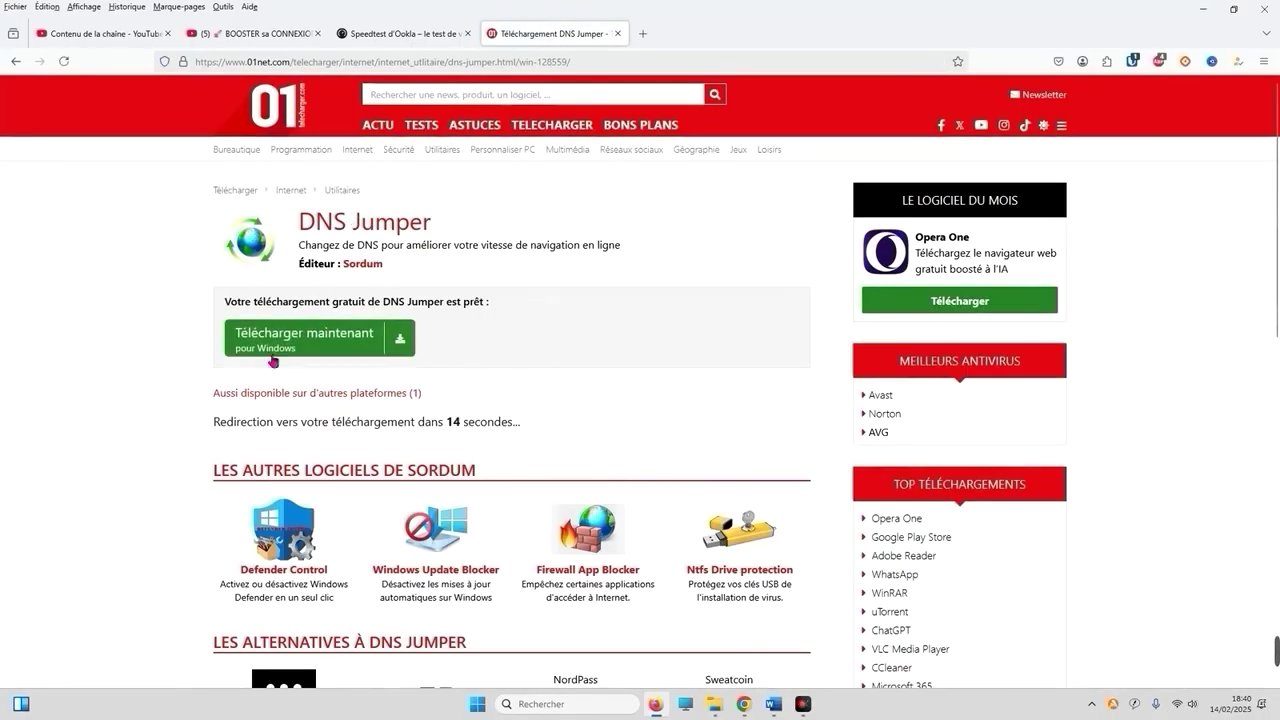
{"action": "left_click", "coordinate": [331, 347]}
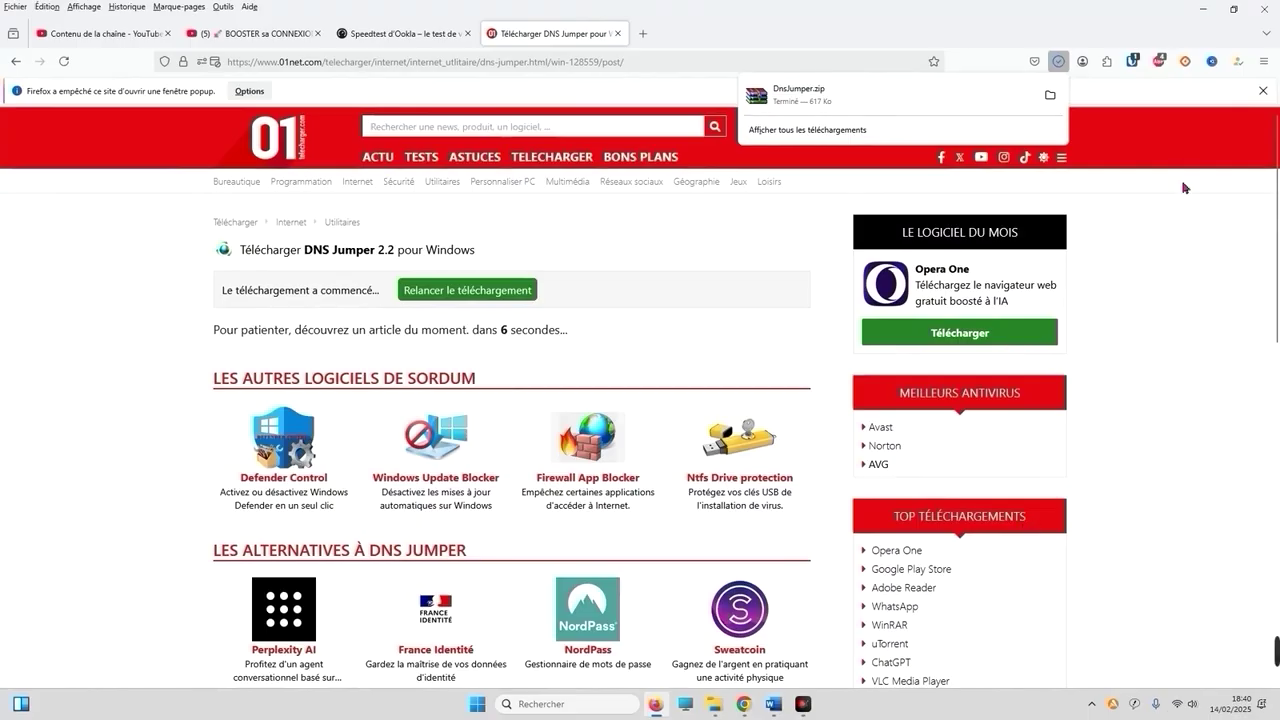
Show the downloaded DnsJumper archive in its folder and extract all its files to the default destination.
{"action": "left_click", "coordinate": [1049, 94]}
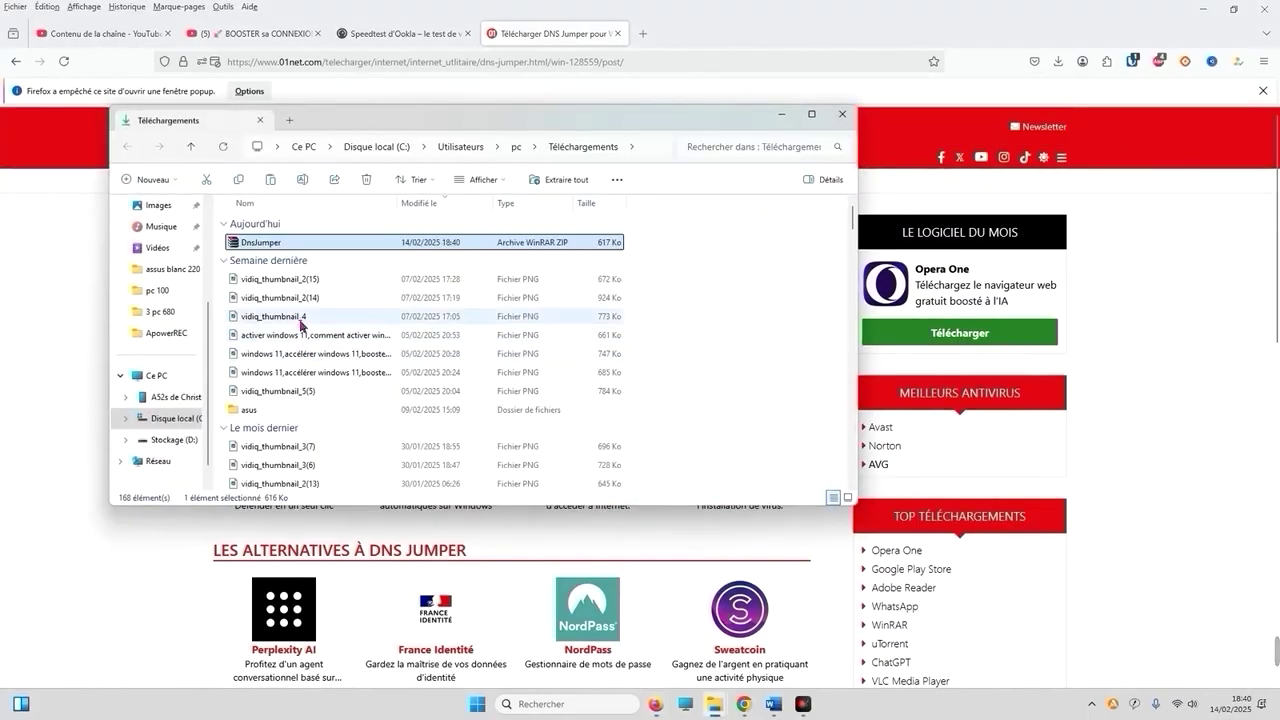
{"action": "left_click", "coordinate": [272, 245]}
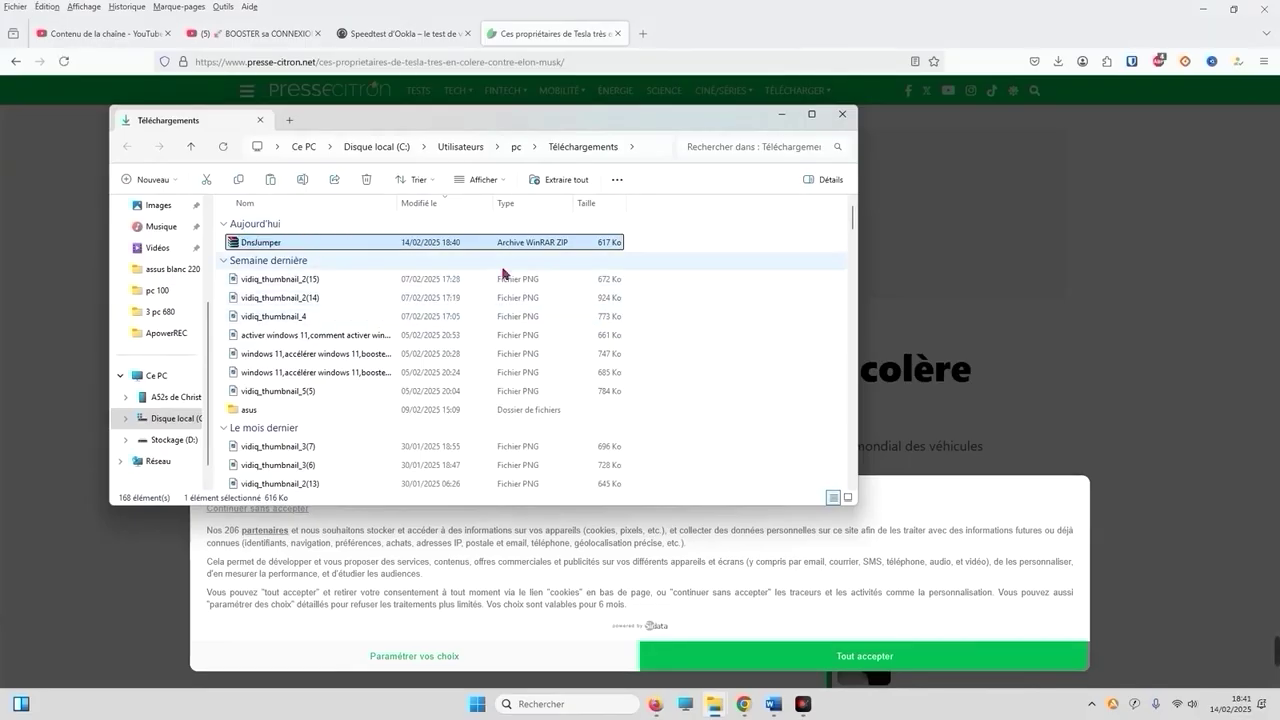
{"action": "left_click", "coordinate": [564, 180]}
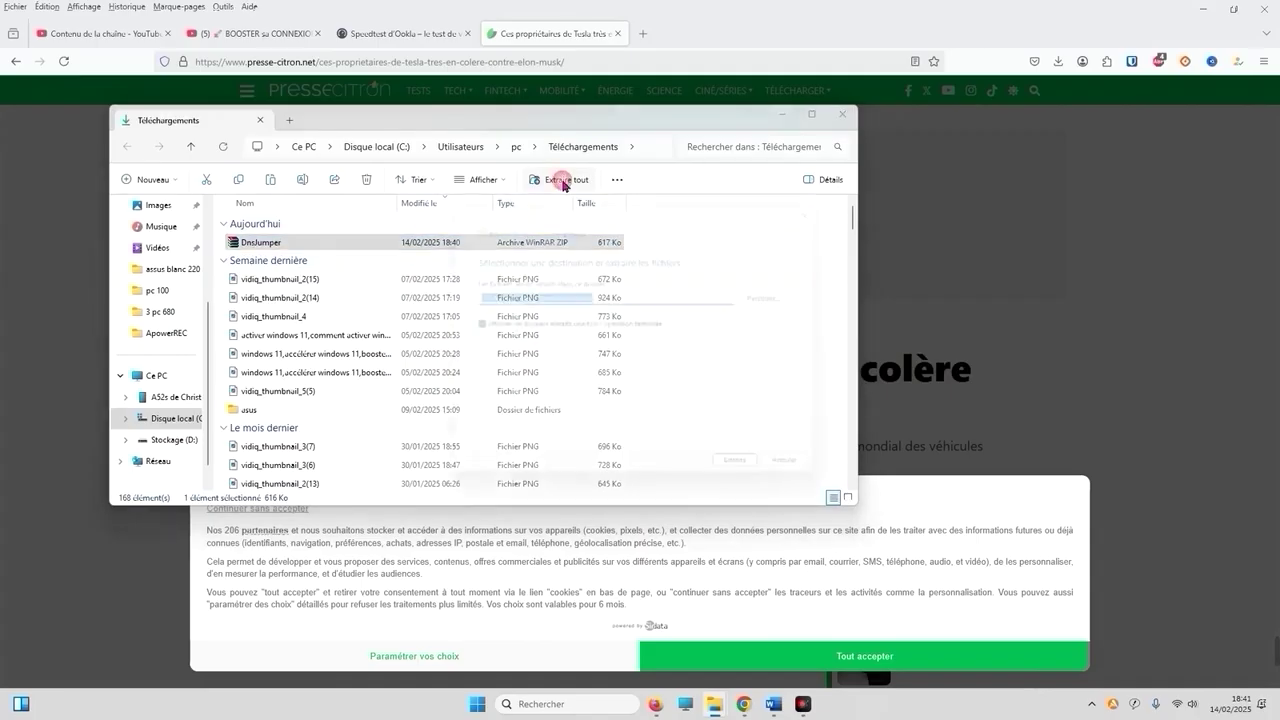
{"action": "left_click", "coordinate": [777, 480]}
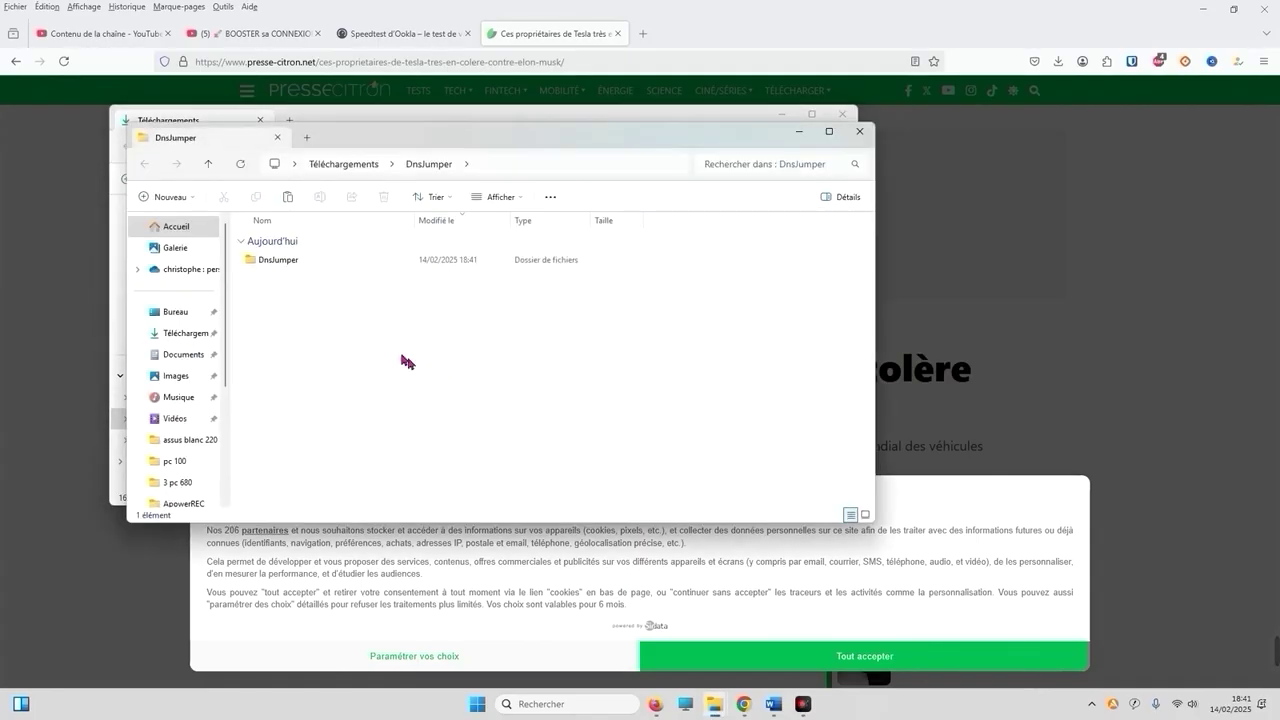
Launch the DnsJumper application from the extracted DnsJumper subfolder and close that folder window.
{"action": "double_click", "coordinate": [312, 261]}
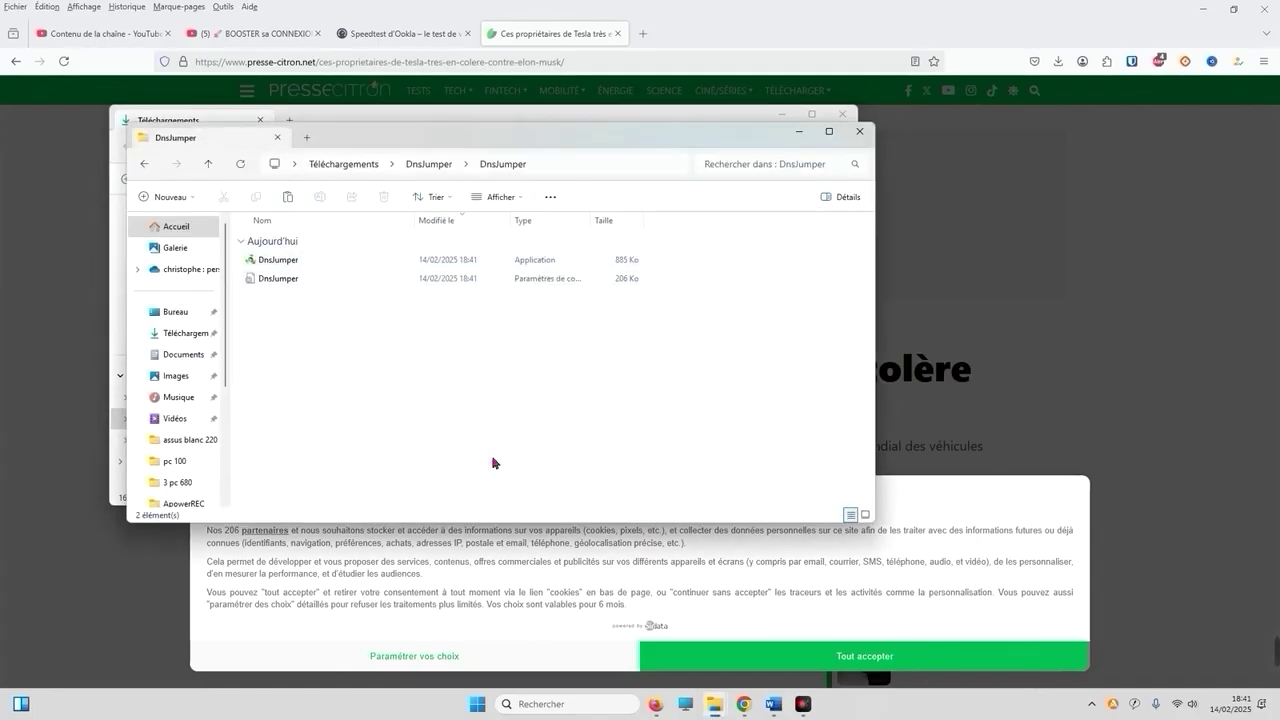
{"action": "double_click", "coordinate": [300, 264]}
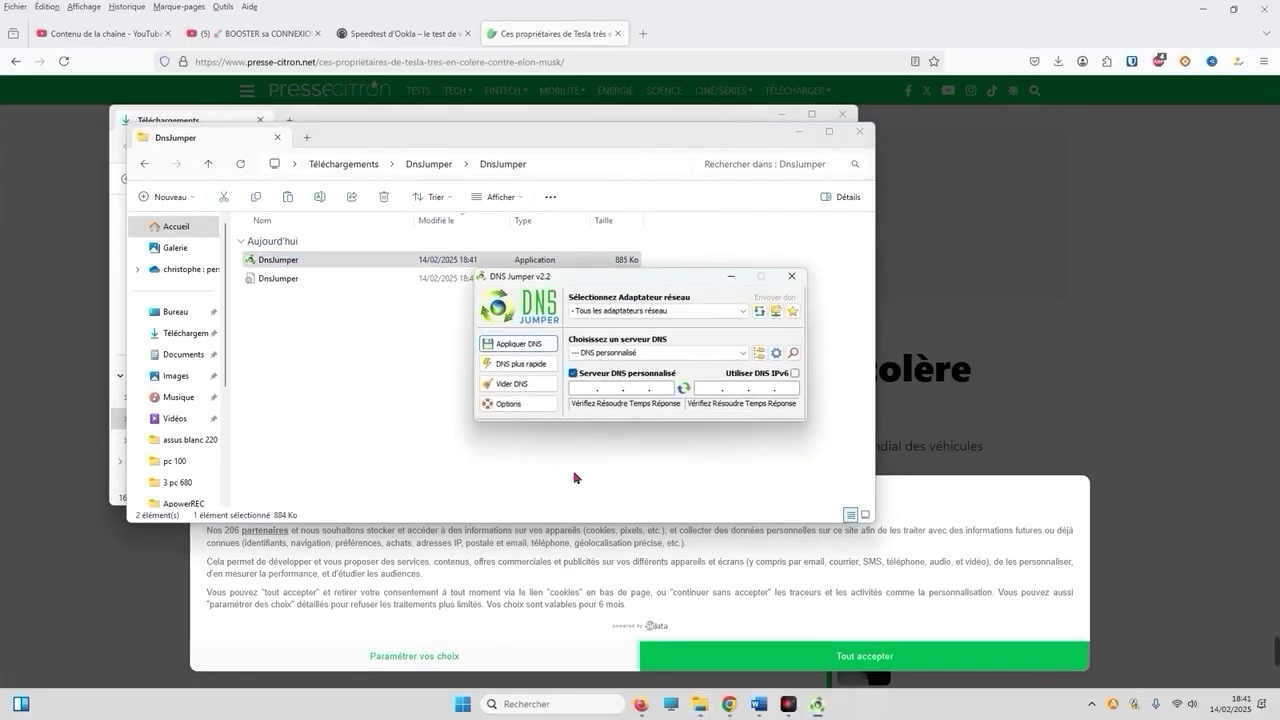
{"action": "left_click", "coordinate": [858, 131]}
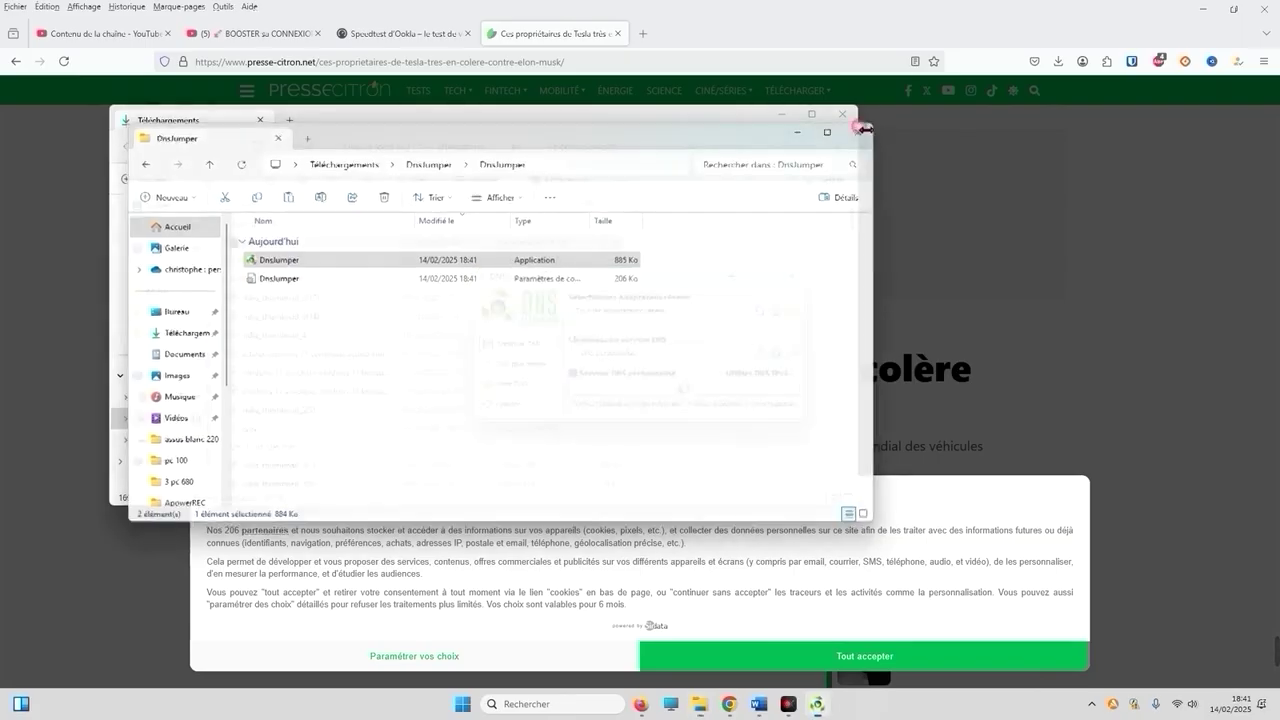
Close the downloads folder, run the fastest-DNS test in DNS Jumper and apply the US - Level 3 - A server (209.244.0.4, 209.244.0.3).
{"action": "left_click", "coordinate": [842, 114]}
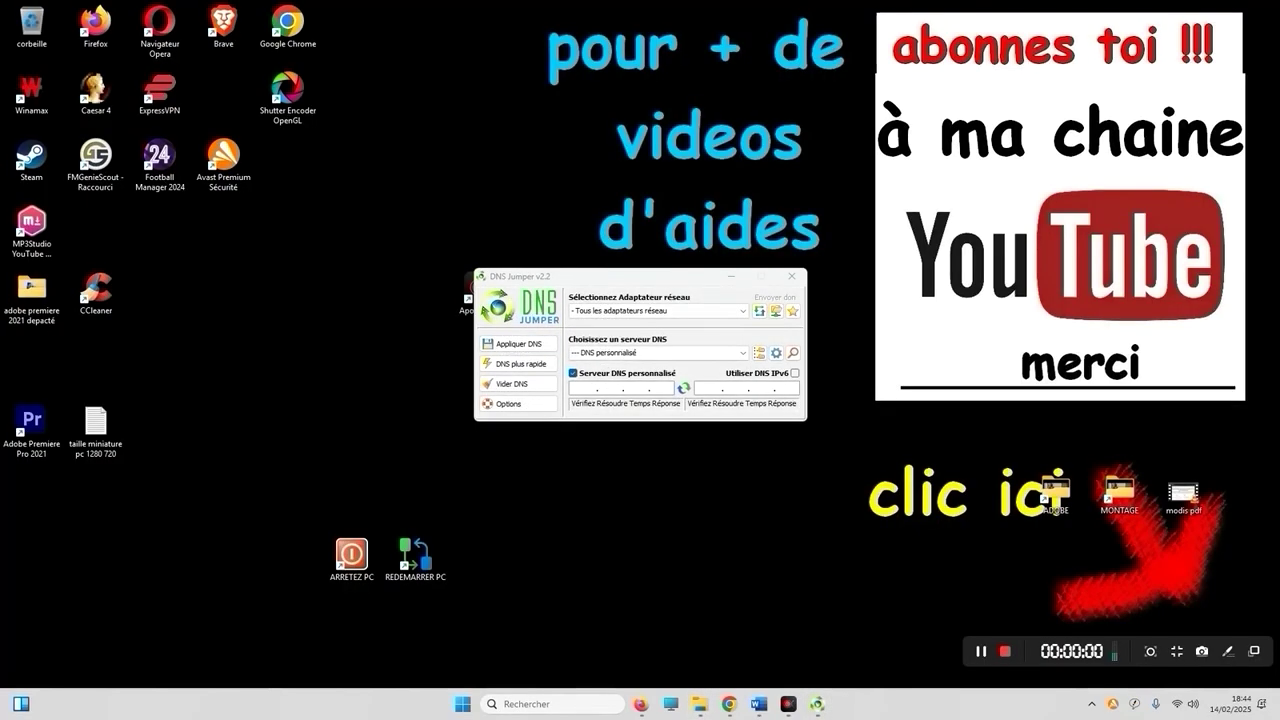
{"action": "left_click_drag", "start_coordinate": [658, 282], "coordinate": [464, 233]}
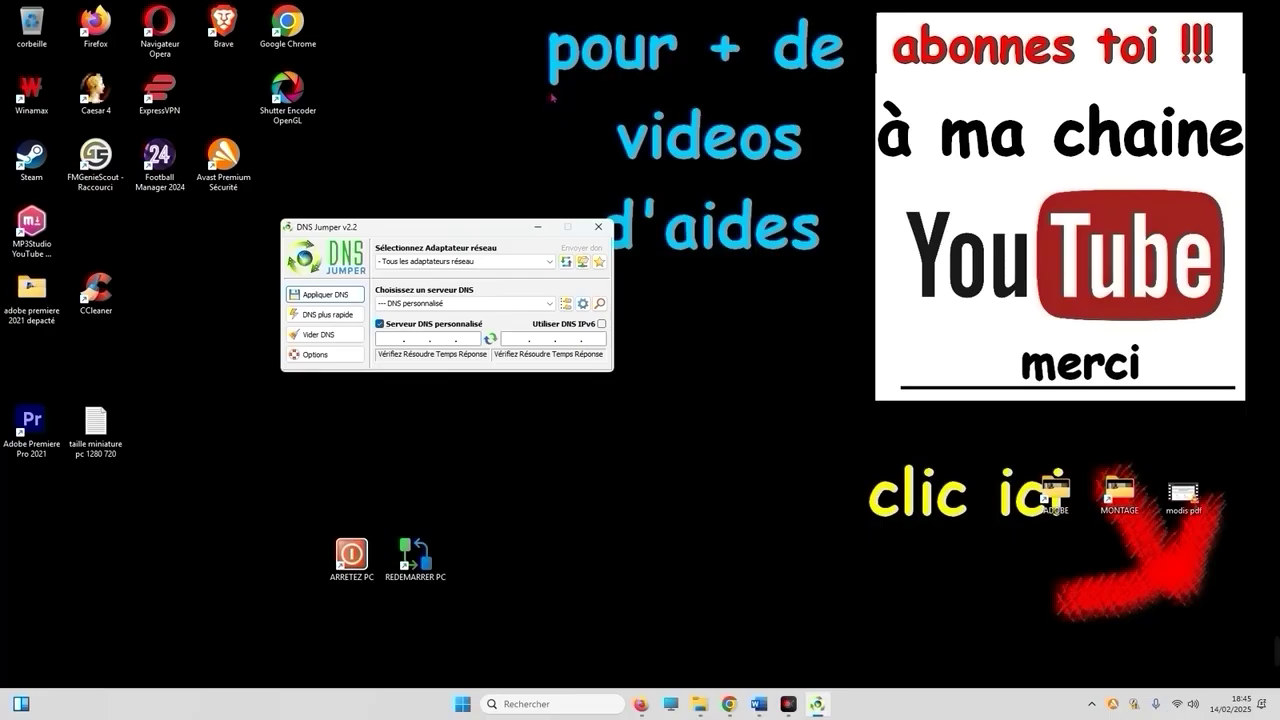
{"action": "left_click", "coordinate": [342, 320]}
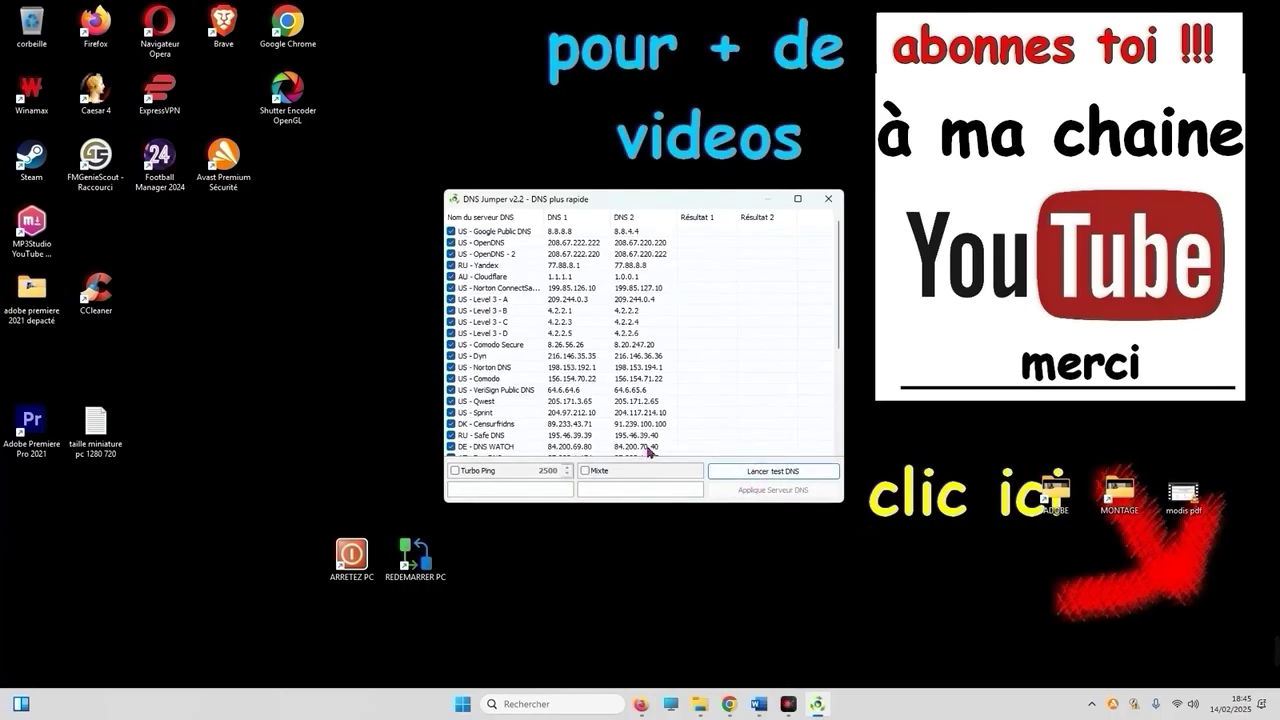
{"action": "left_click", "coordinate": [761, 479]}
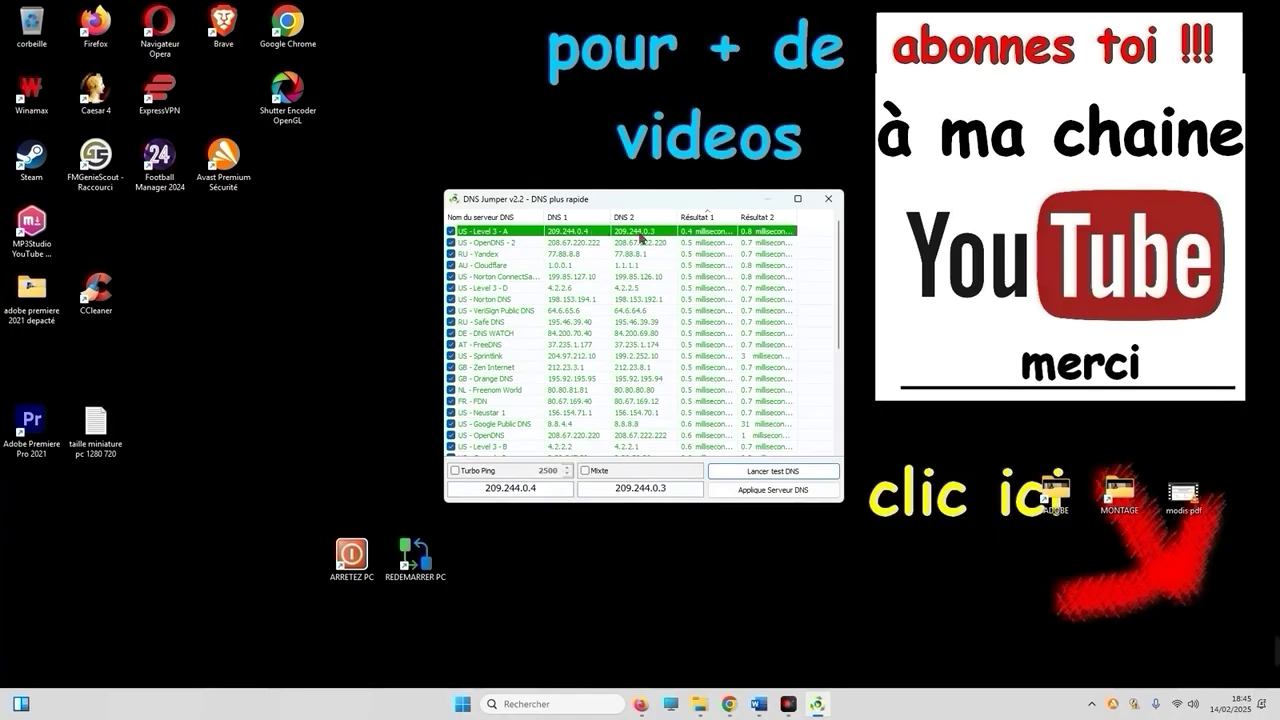
{"action": "left_click", "coordinate": [797, 494]}
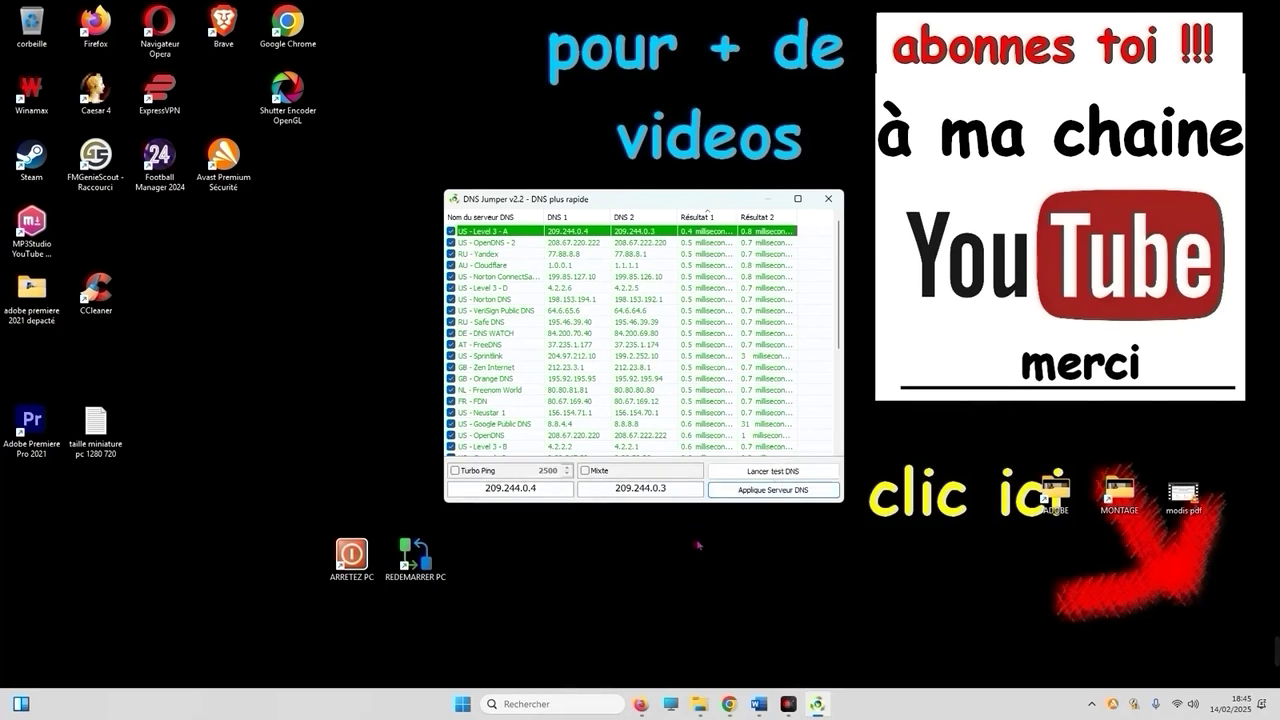
{"action": "left_click", "coordinate": [826, 199]}
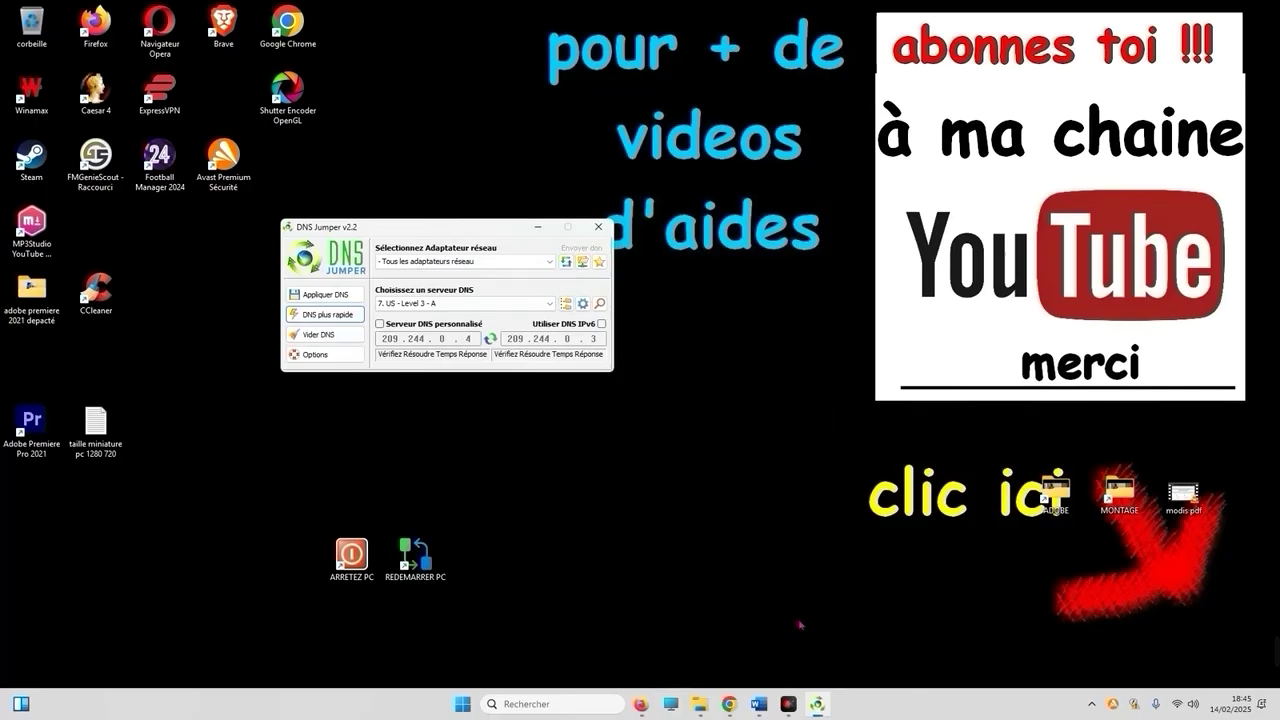
{"action": "left_click", "coordinate": [868, 587]}
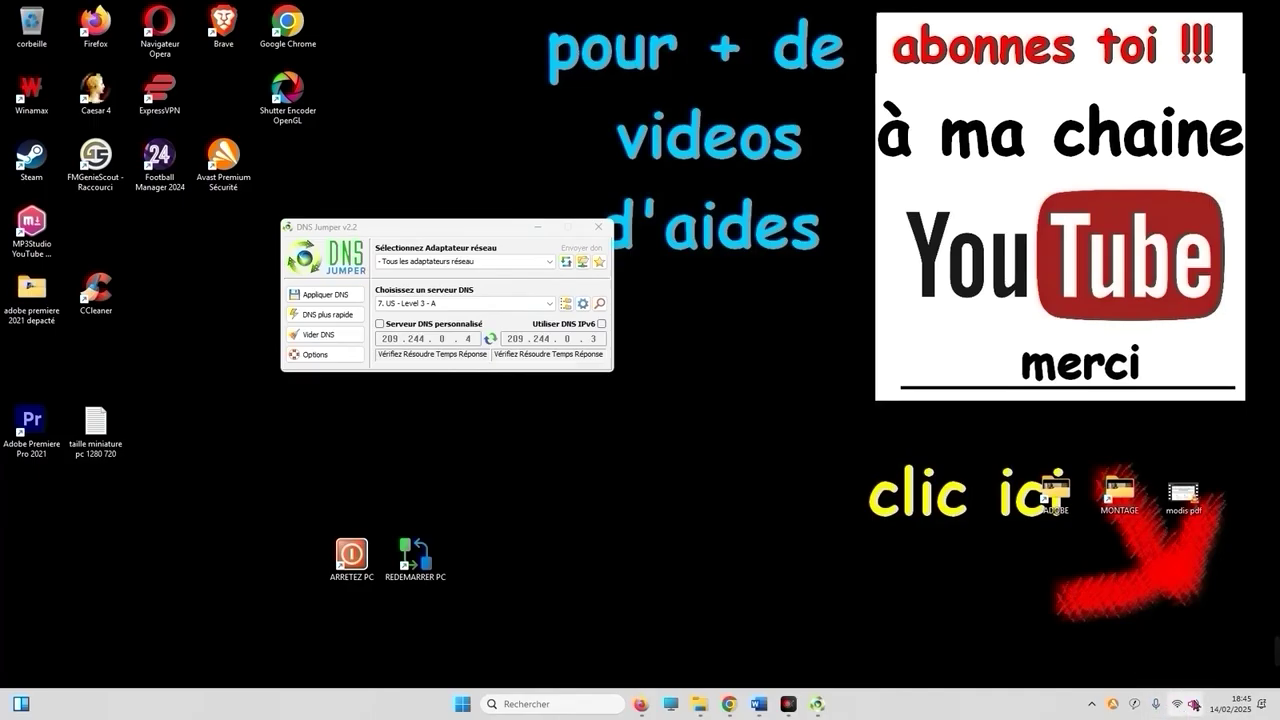
Go to the advanced network settings and open the Wi-Fi adapter's properties through its additional adapter options.
{"action": "right_click", "coordinate": [1193, 706]}
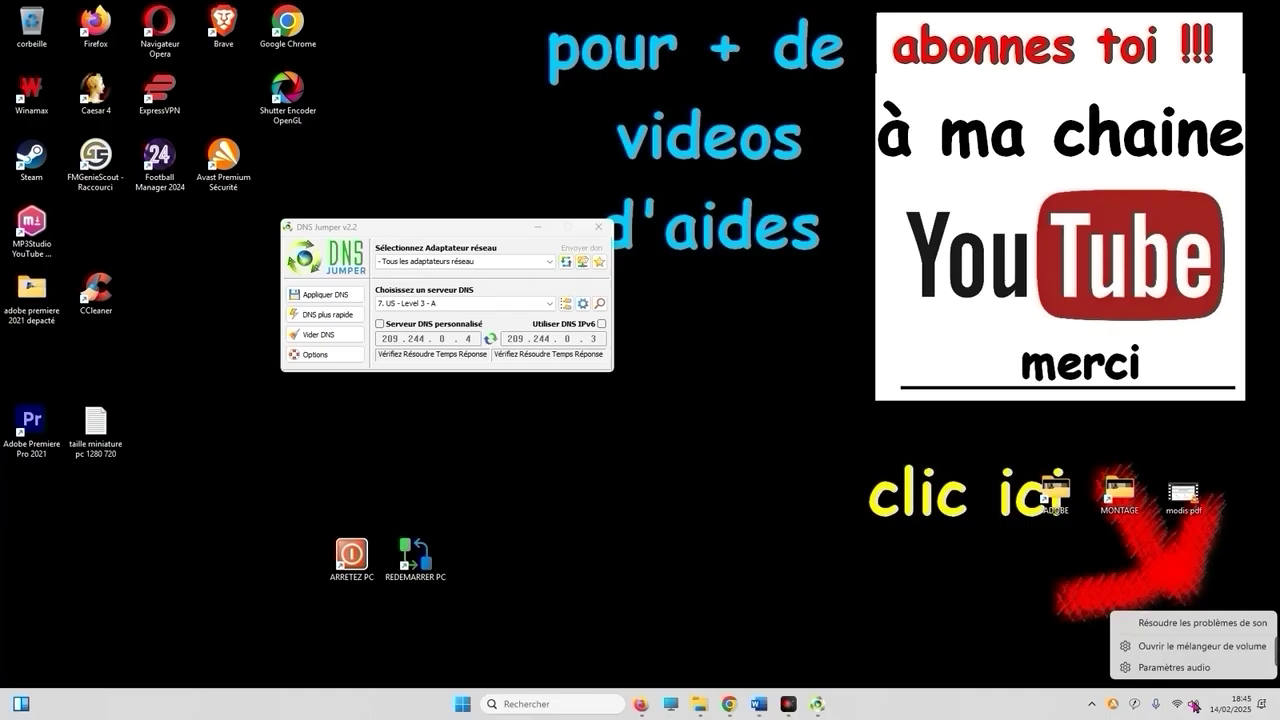
{"action": "right_click", "coordinate": [1179, 707]}
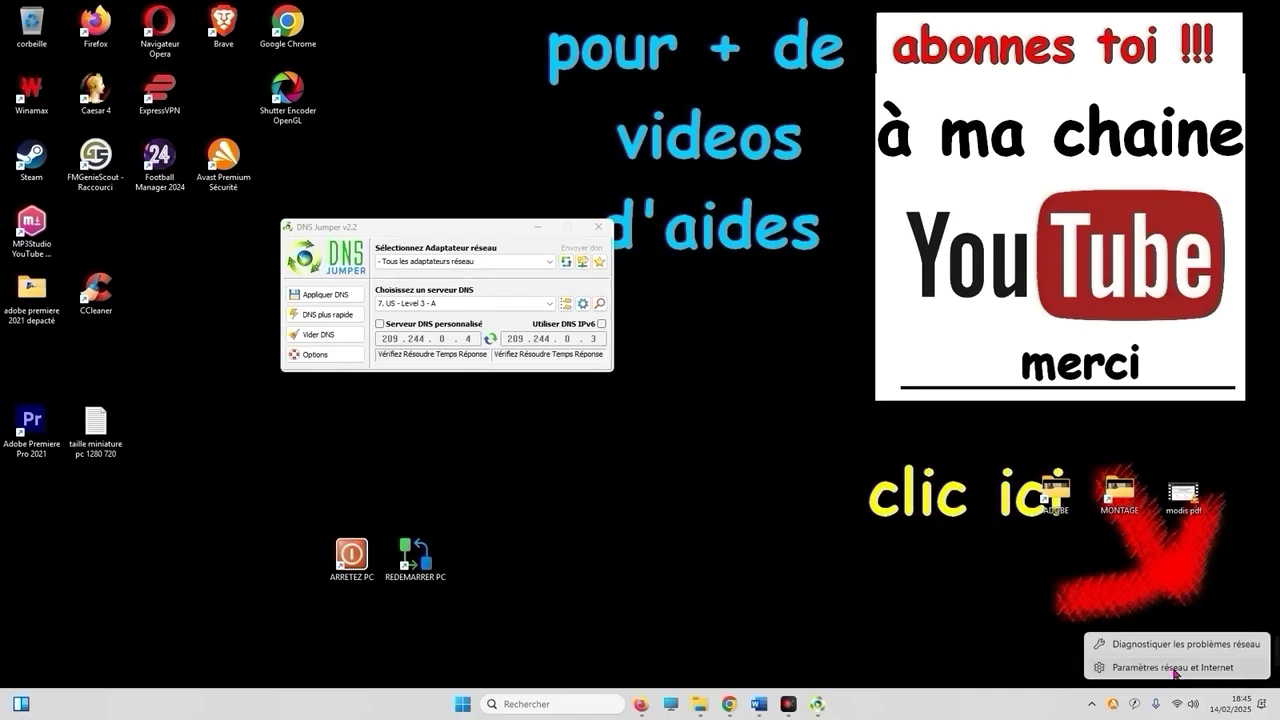
{"action": "left_click", "coordinate": [1176, 668]}
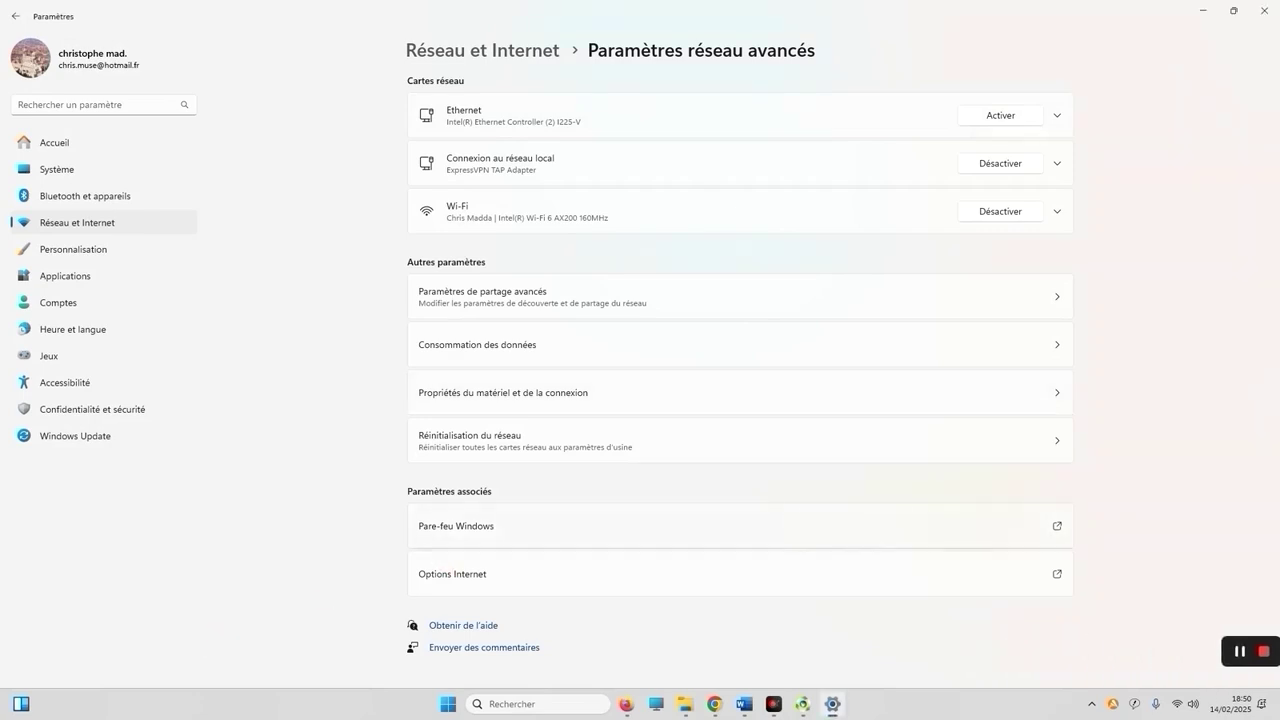
{"action": "mouse_move", "coordinate": [1276, 651]}
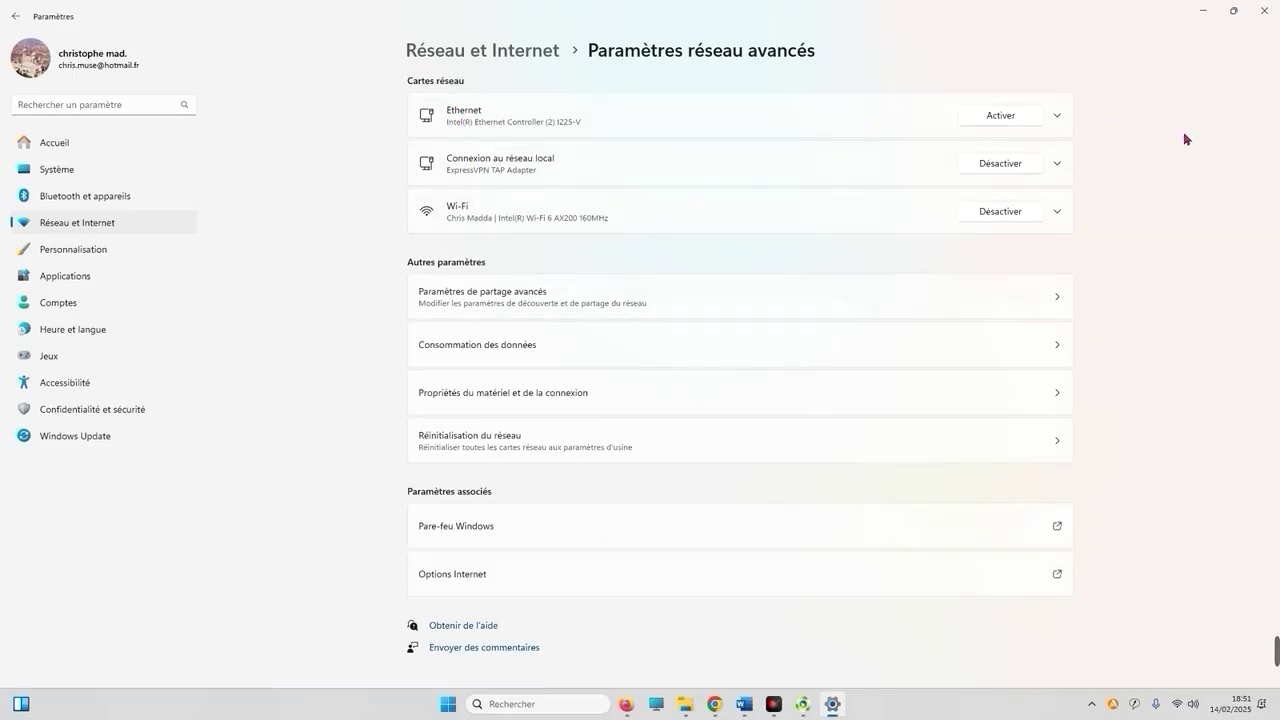
{"action": "left_click", "coordinate": [540, 222]}
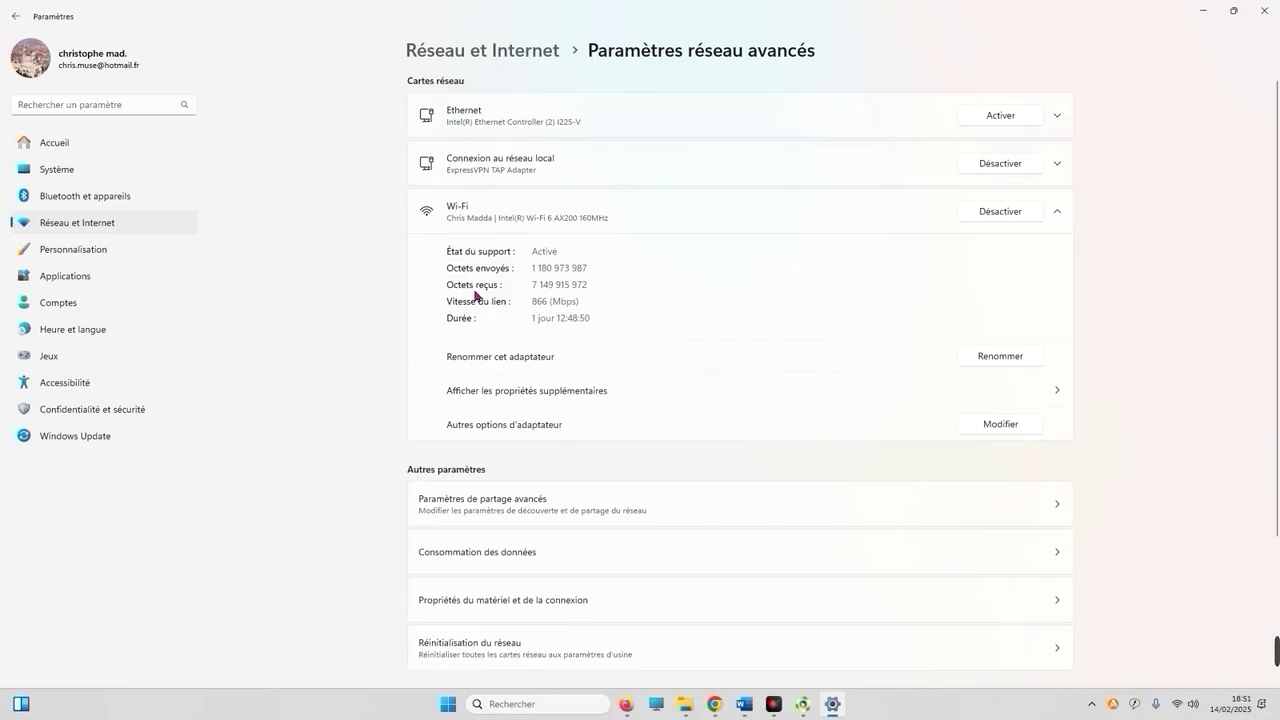
{"action": "left_click", "coordinate": [996, 431]}
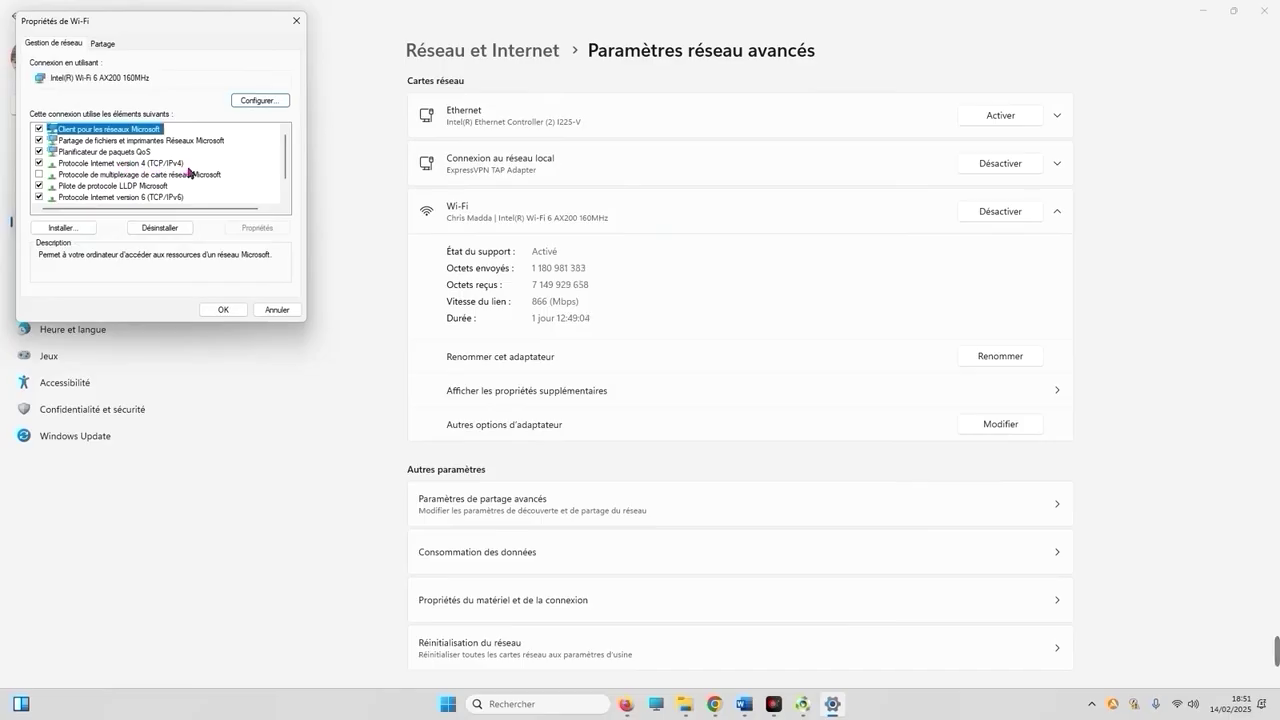
Enable validation of the settings on exit for the Wi-Fi adapter's IPv4 protocol, accept the changes and close the network diagnostics and Settings.
{"action": "double_click", "coordinate": [126, 164]}
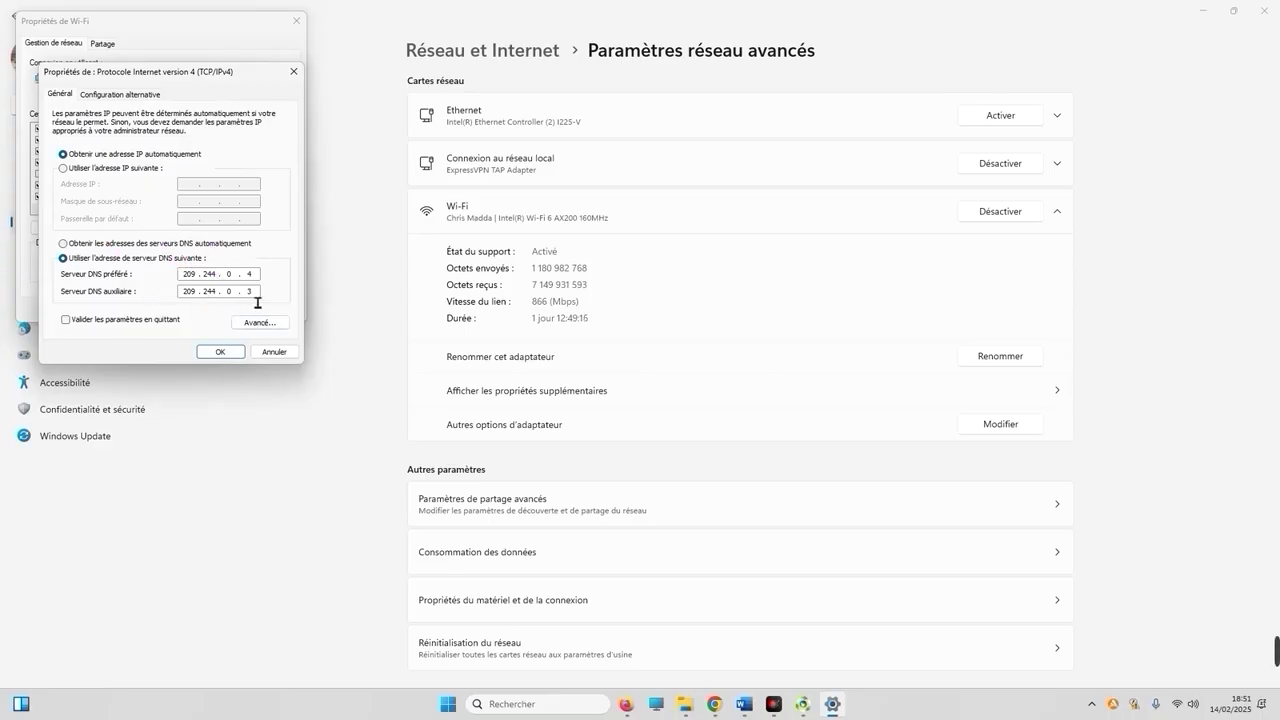
{"action": "left_click", "coordinate": [66, 321]}
{"action": "left_click", "coordinate": [222, 352]}
{"action": "left_click", "coordinate": [223, 312]}
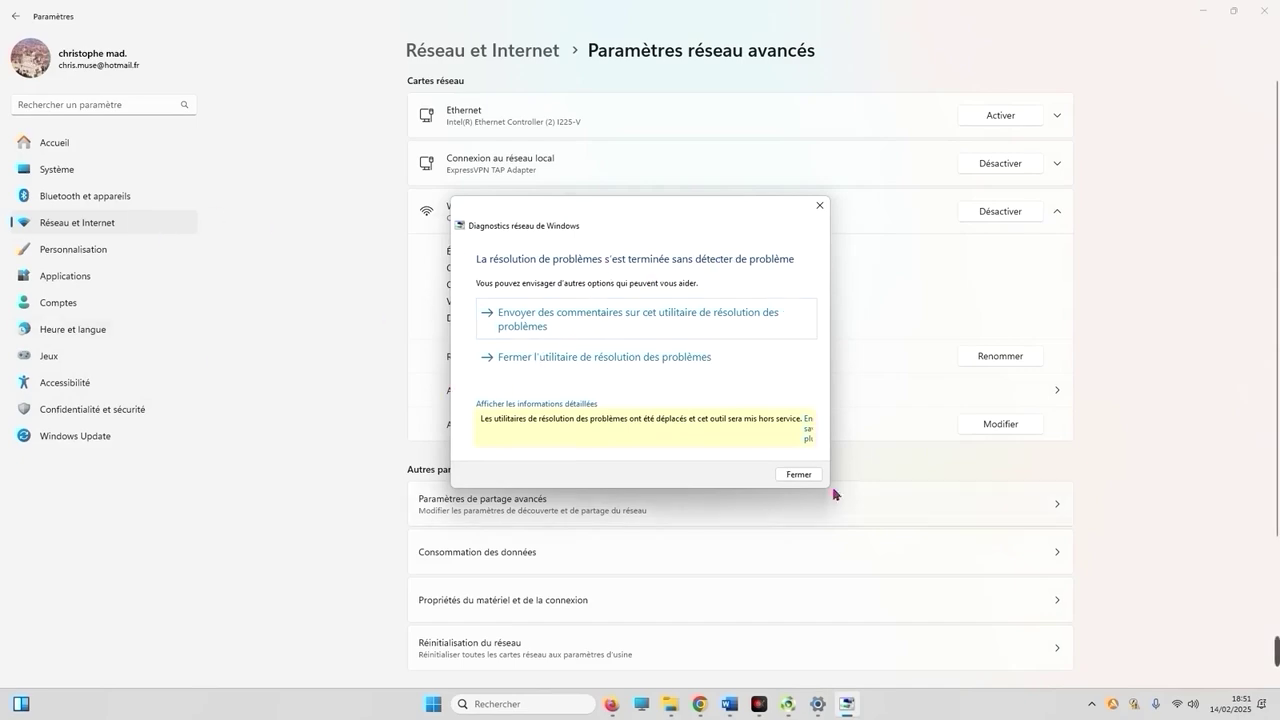
{"action": "left_click", "coordinate": [789, 476]}
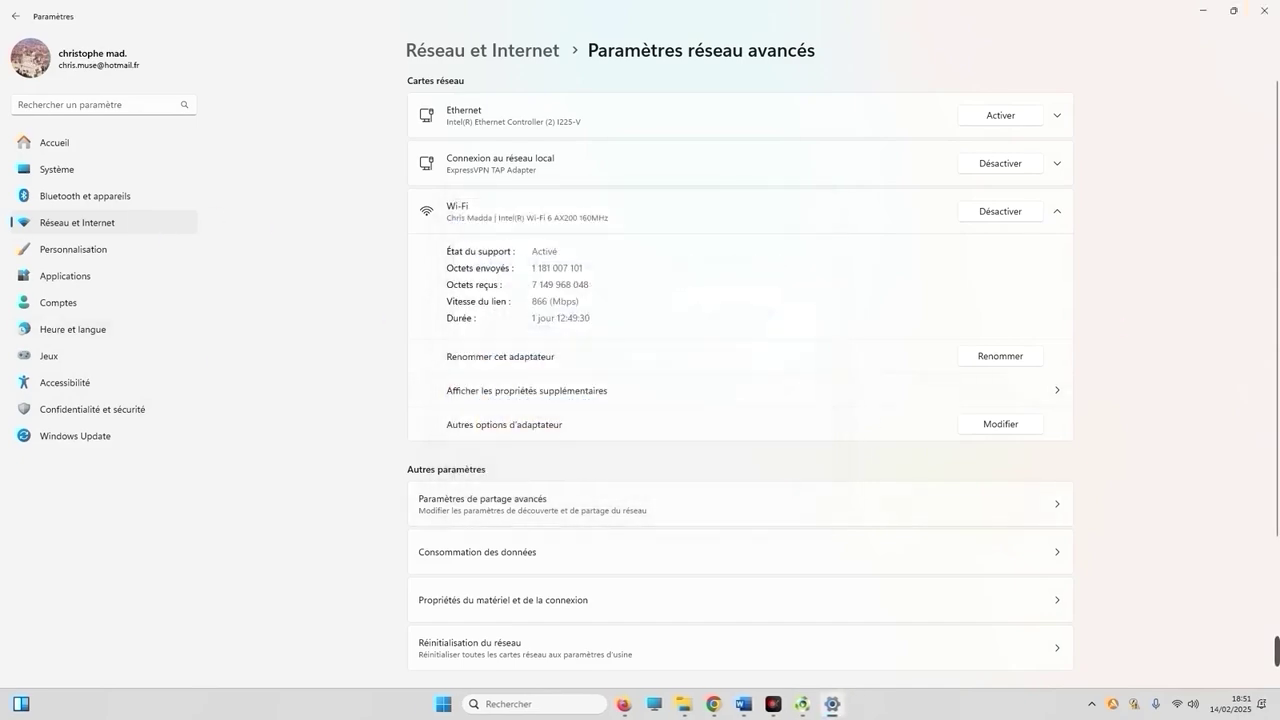
{"action": "left_click", "coordinate": [1263, 10]}
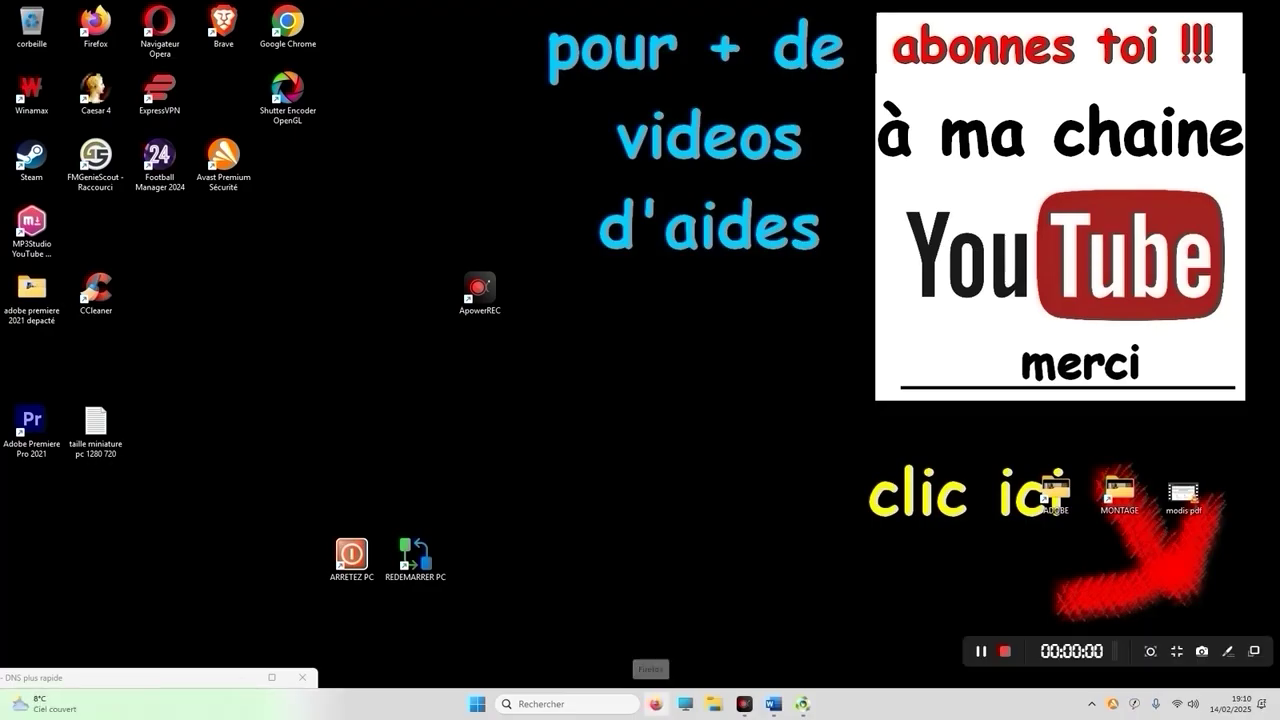
Search for speed test in Firefox and run the Ookla Speedtest with location access blocked.
{"action": "left_click", "coordinate": [655, 704]}
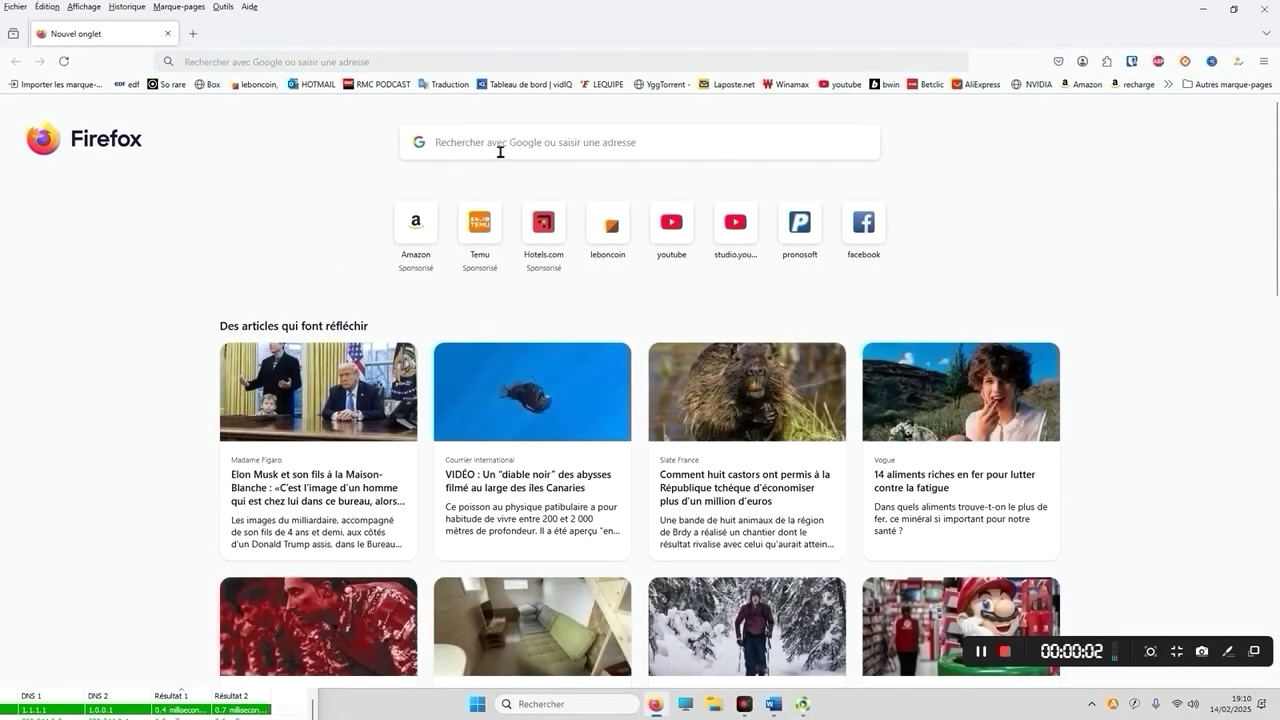
{"action": "left_click", "coordinate": [500, 150]}
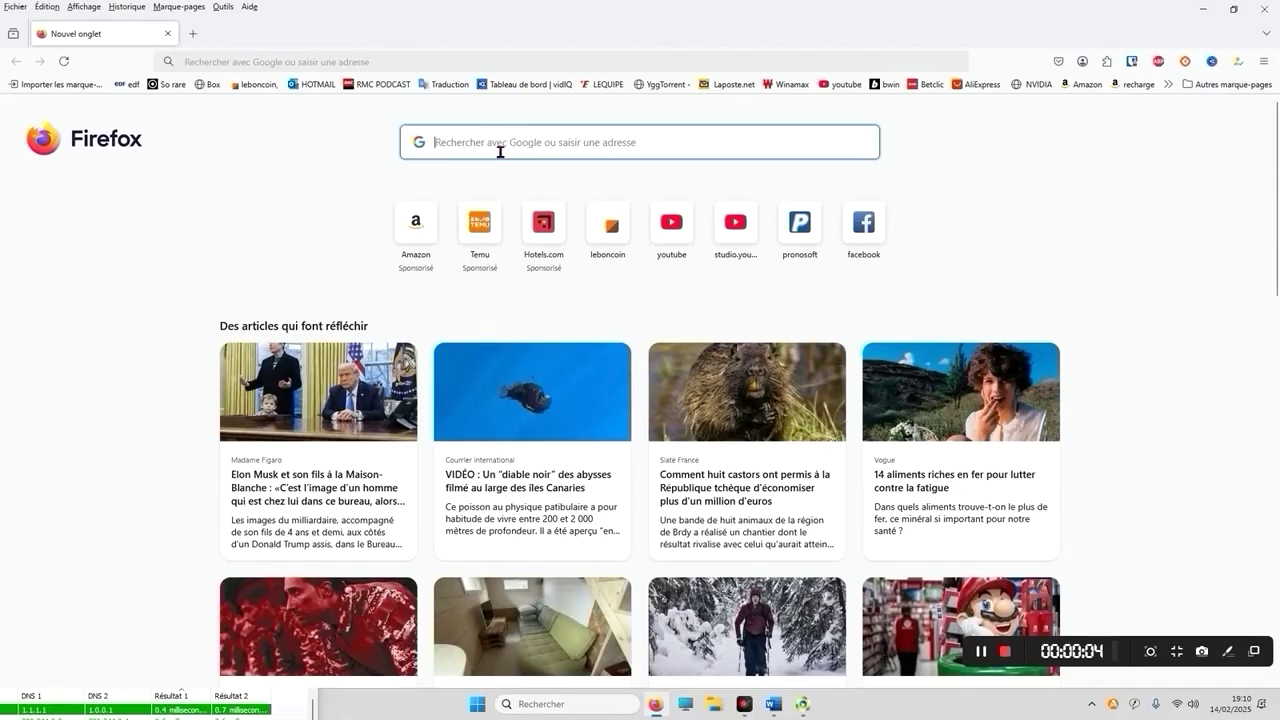
{"action": "type", "text": "speed"}
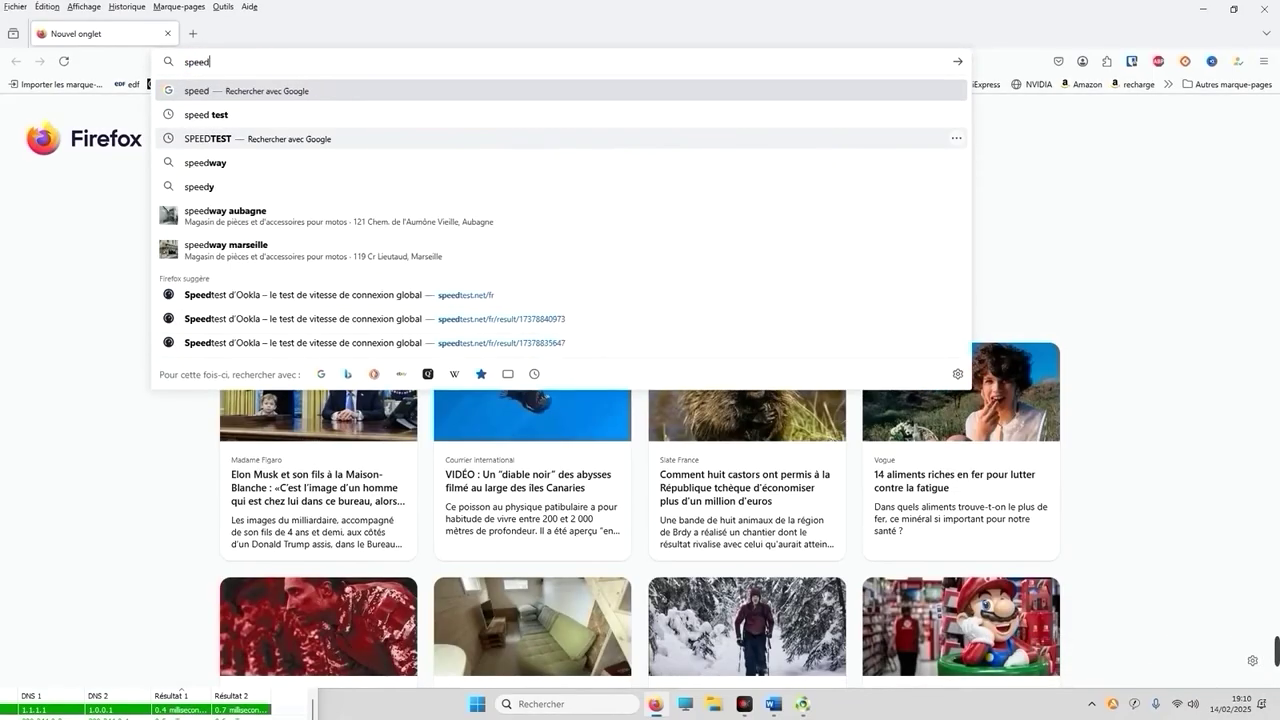
{"action": "type", "text": " test"}
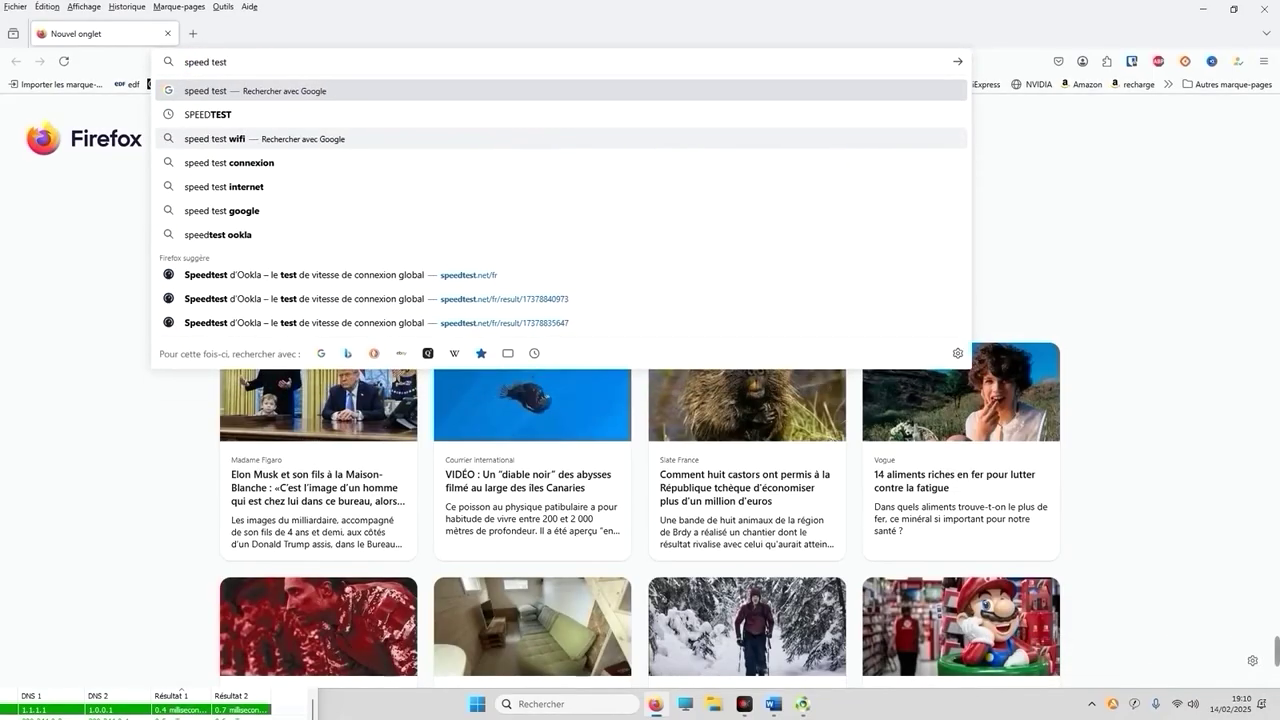
{"action": "key", "text": "Return"}
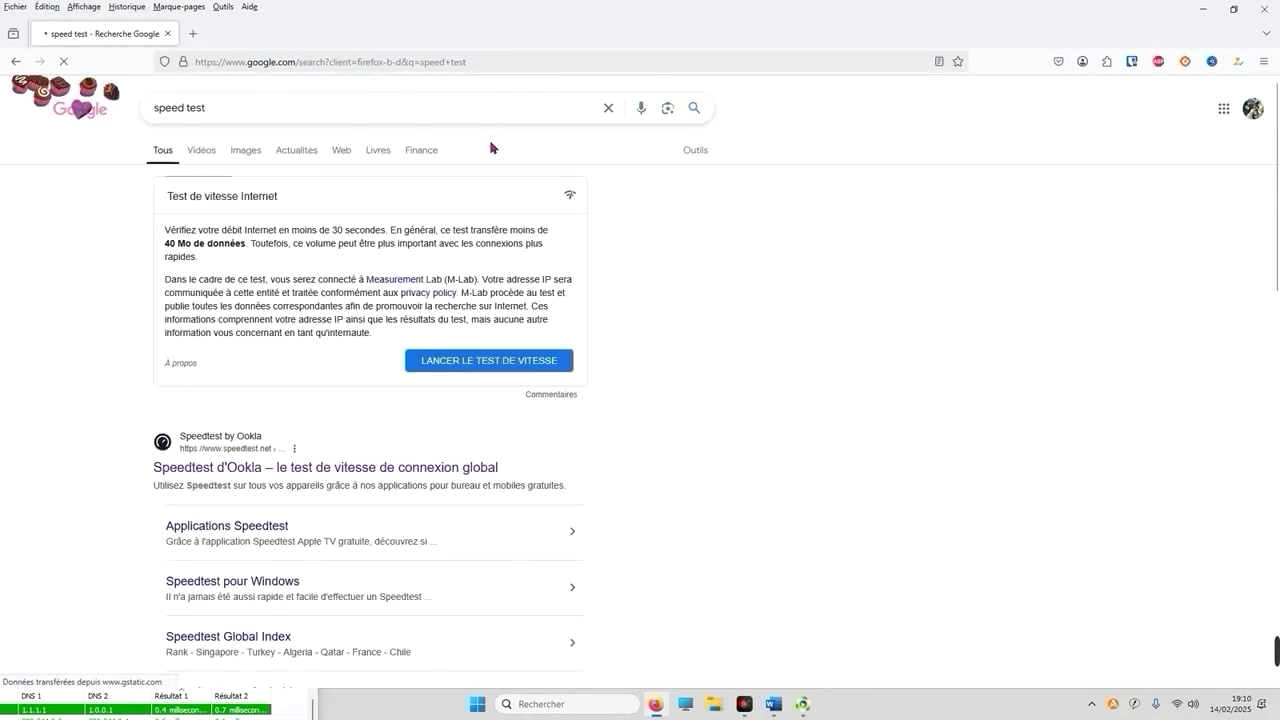
{"action": "left_click", "coordinate": [298, 468]}
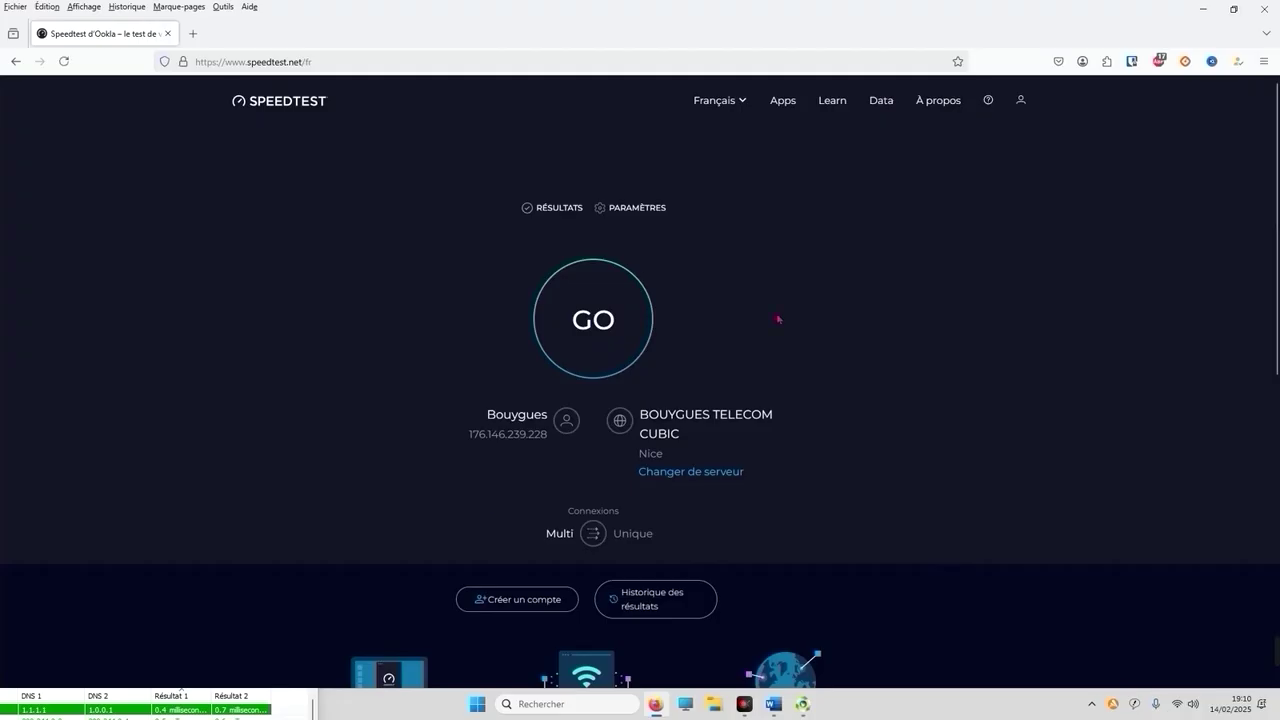
{"action": "left_click", "coordinate": [600, 347]}
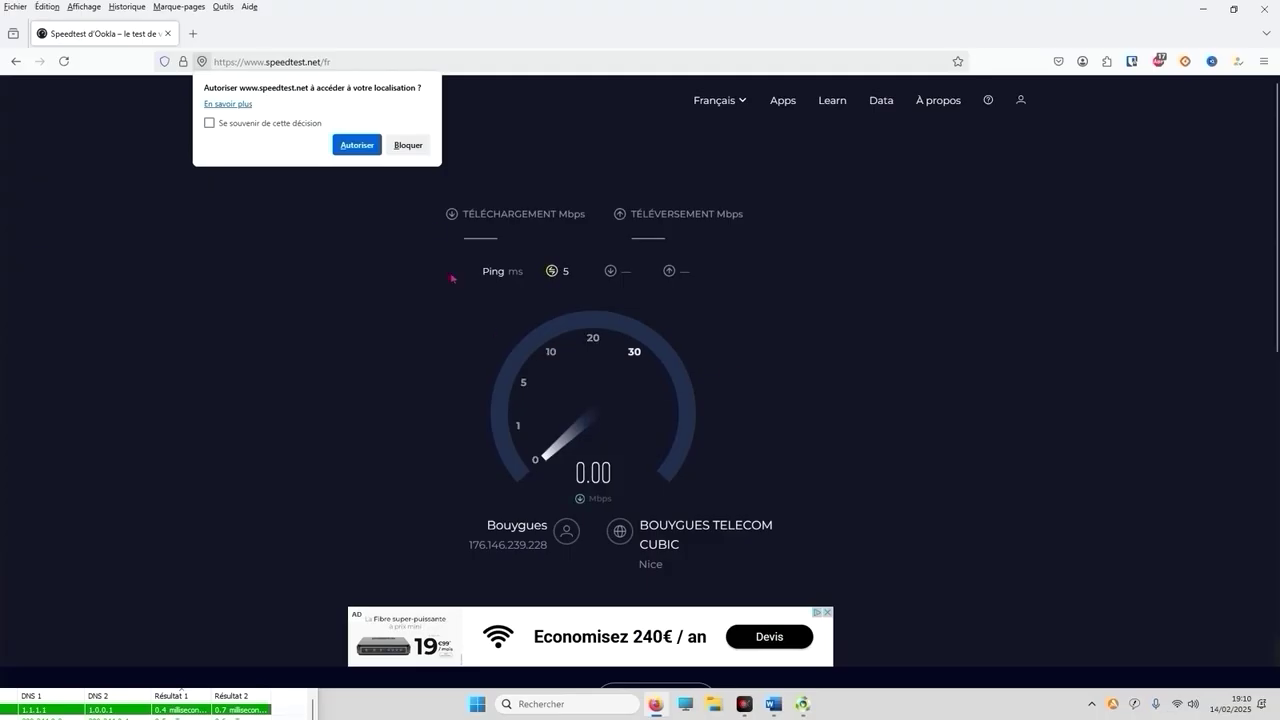
{"action": "left_click", "coordinate": [407, 145]}
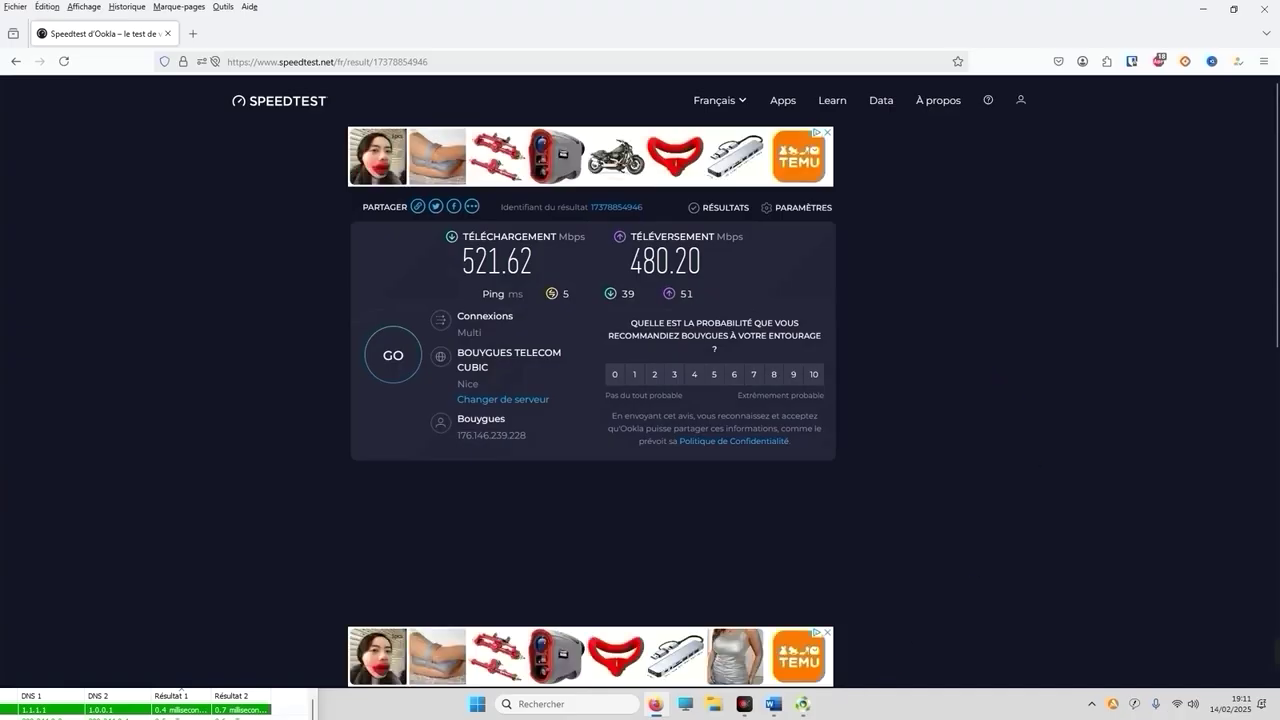
Enter 520 for download and 480 for upload in the APRES row of the Word document and minimize Word.
{"action": "mouse_move", "coordinate": [795, 708]}
{"action": "left_click", "coordinate": [700, 640]}
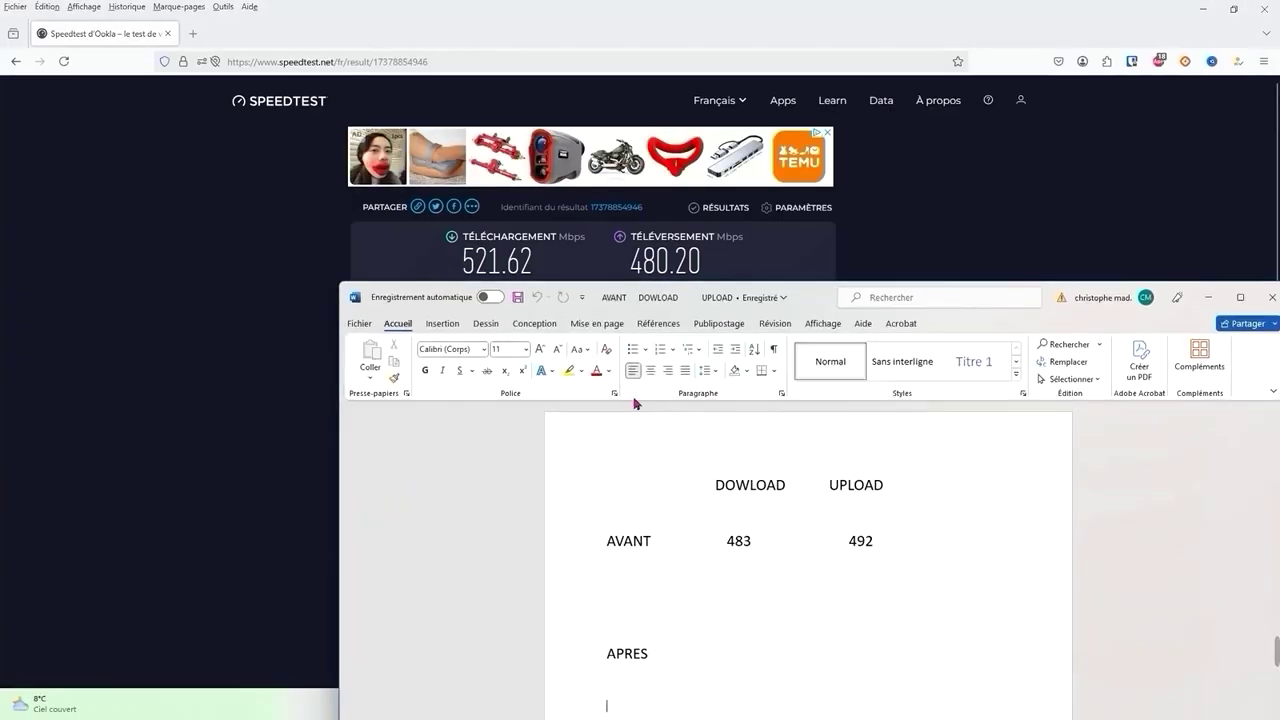
{"action": "left_click", "coordinate": [730, 655]}
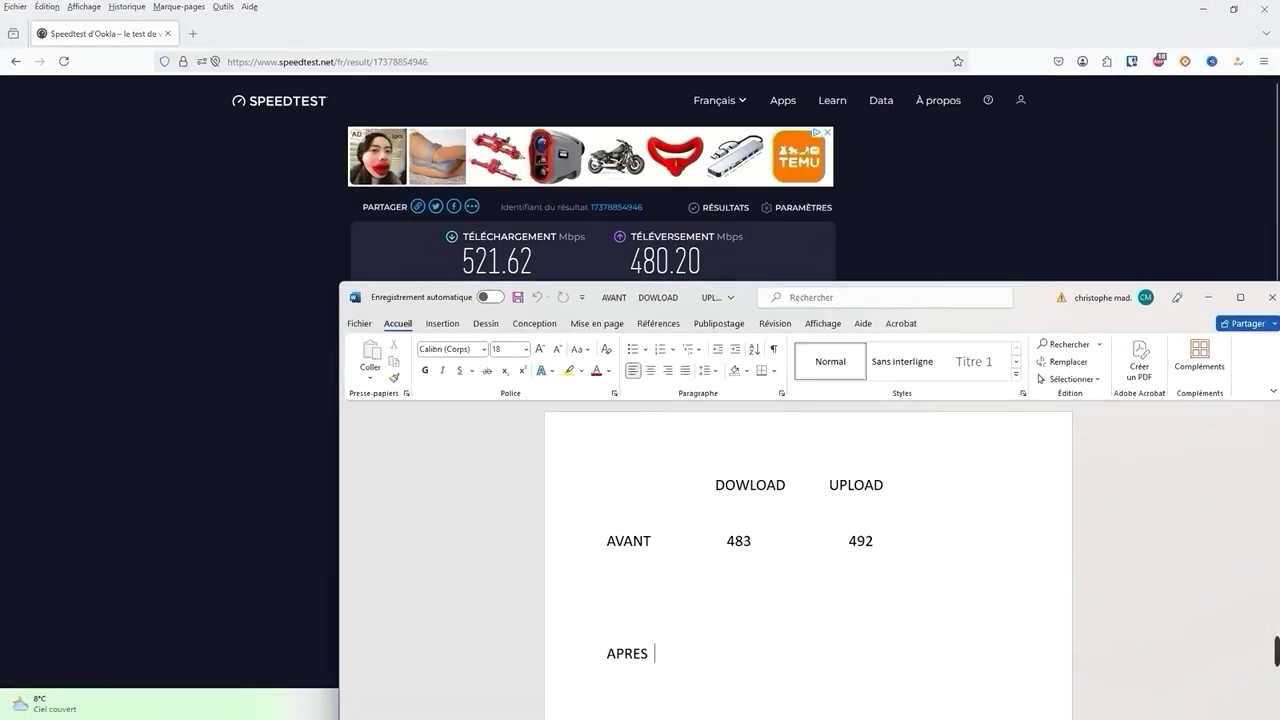
{"action": "type", "text": "520"}
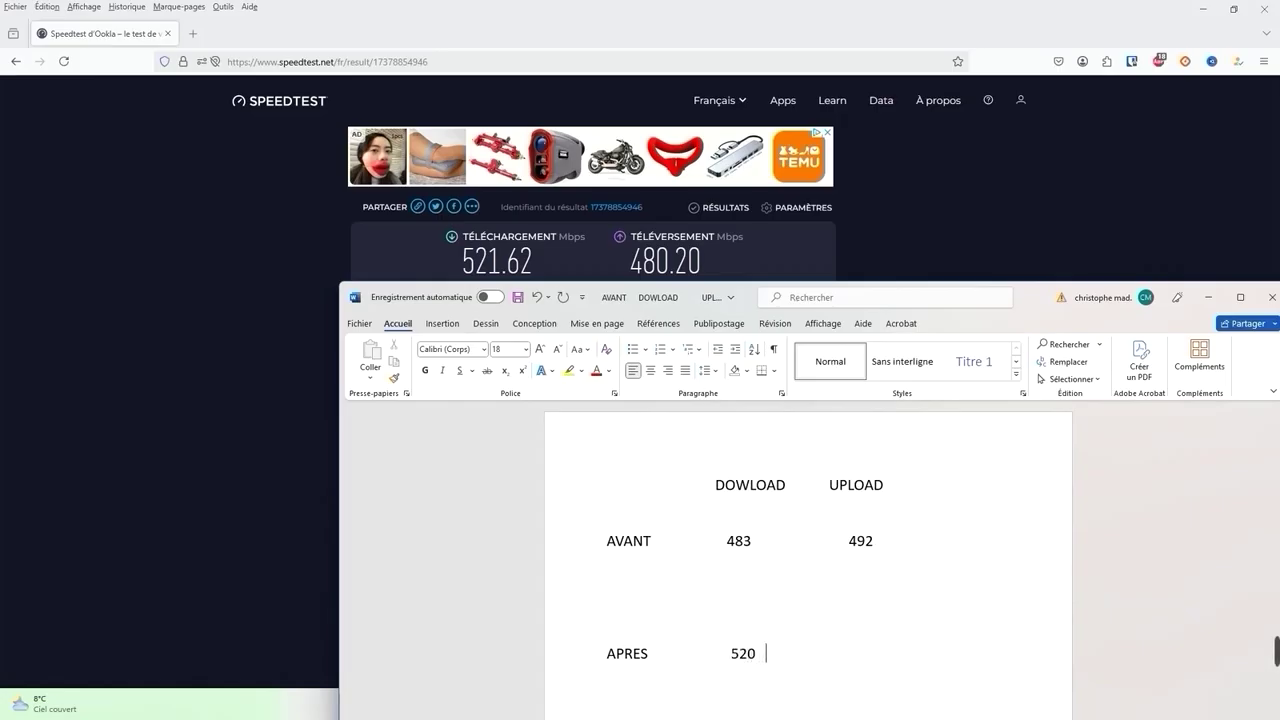
{"action": "type", "text": "                   7"}
{"action": "type", "text": "80"}
{"action": "key", "text": "BackSpace"}
{"action": "key", "text": "BackSpace"}
{"action": "key", "text": "BackSpace"}
{"action": "key", "text": "BackSpace"}
{"action": "type", "text": "480"}
{"action": "left_click", "coordinate": [1208, 297]}
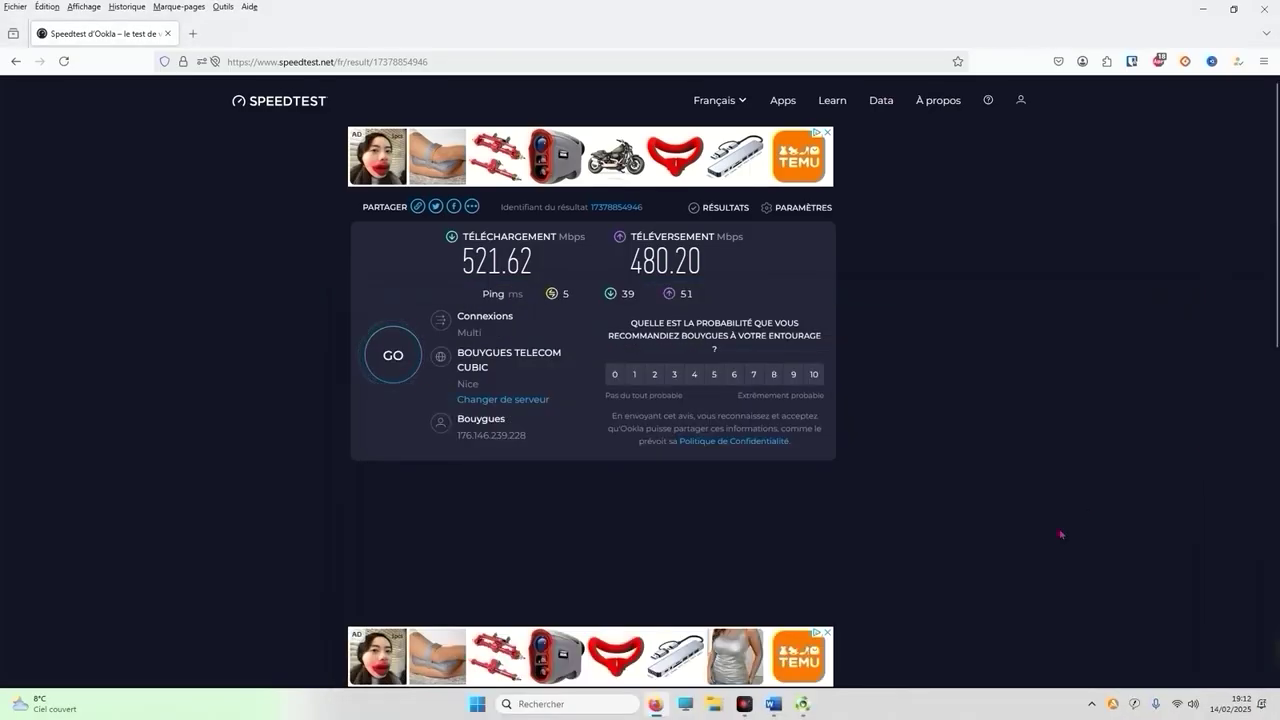
Bring the DNS Jumper fastest-DNS results into full view over the browser and close that results window.
{"action": "left_click", "coordinate": [802, 704]}
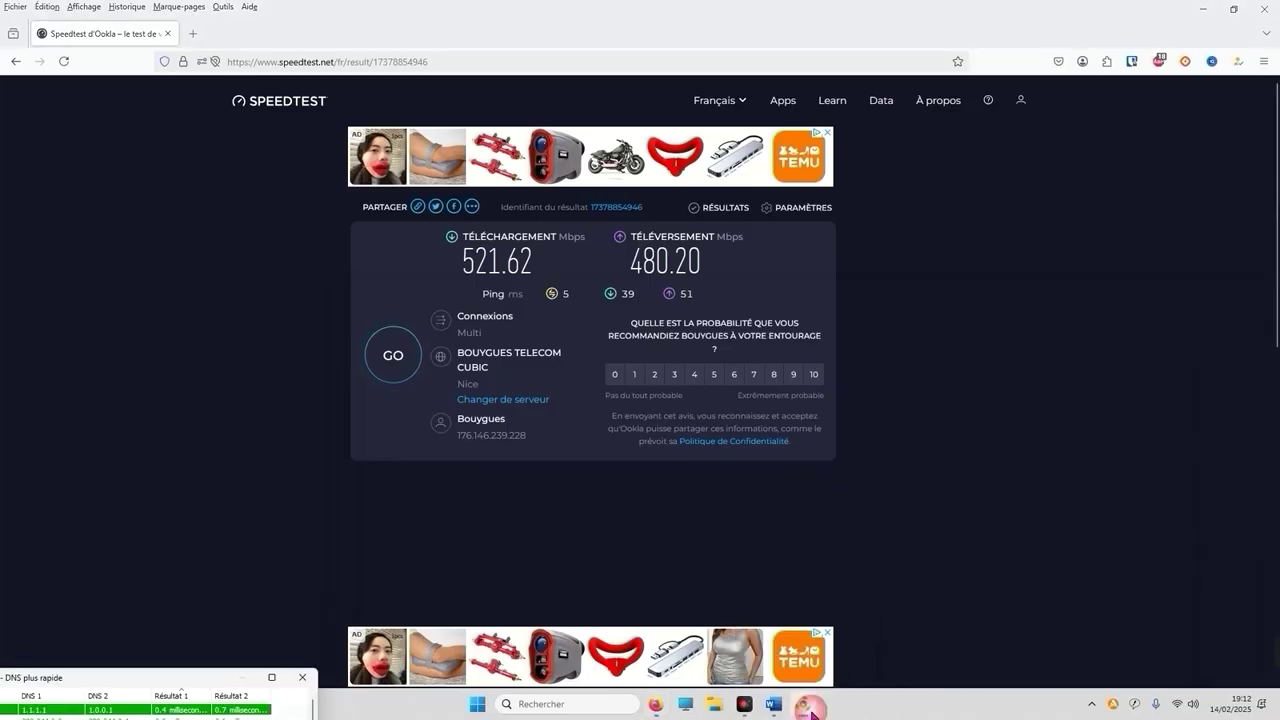
{"action": "left_click_drag", "start_coordinate": [113, 679], "coordinate": [433, 285]}
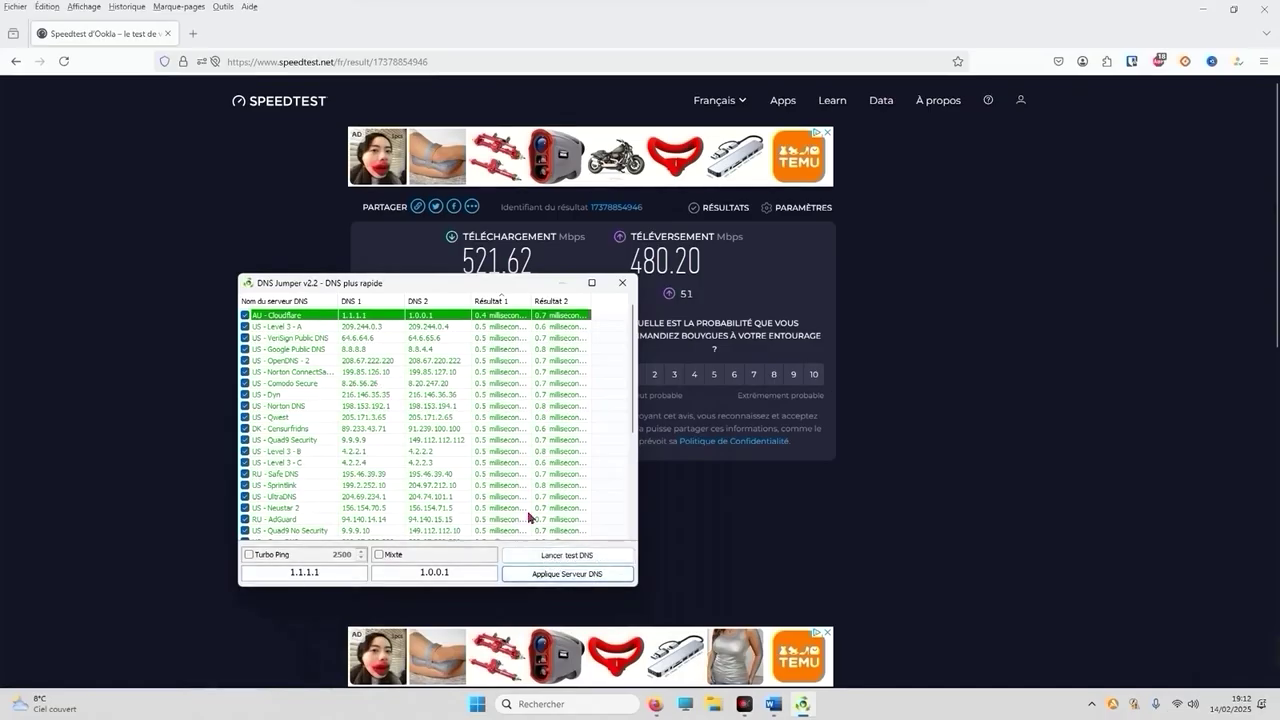
{"action": "left_click", "coordinate": [622, 282]}
Find DnsJumper.exe with a Windows search for dns, open it and run the fastest-DNS test again.
{"action": "left_click", "coordinate": [549, 714]}
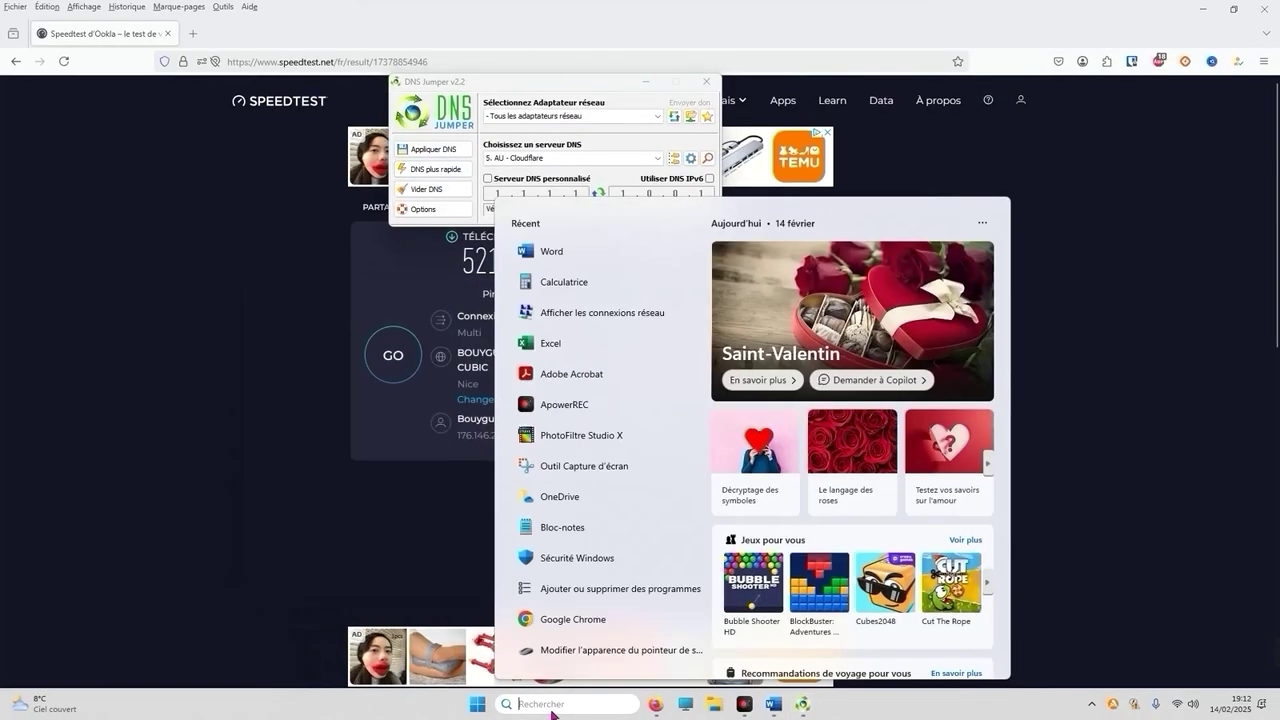
{"action": "type", "text": "dns"}
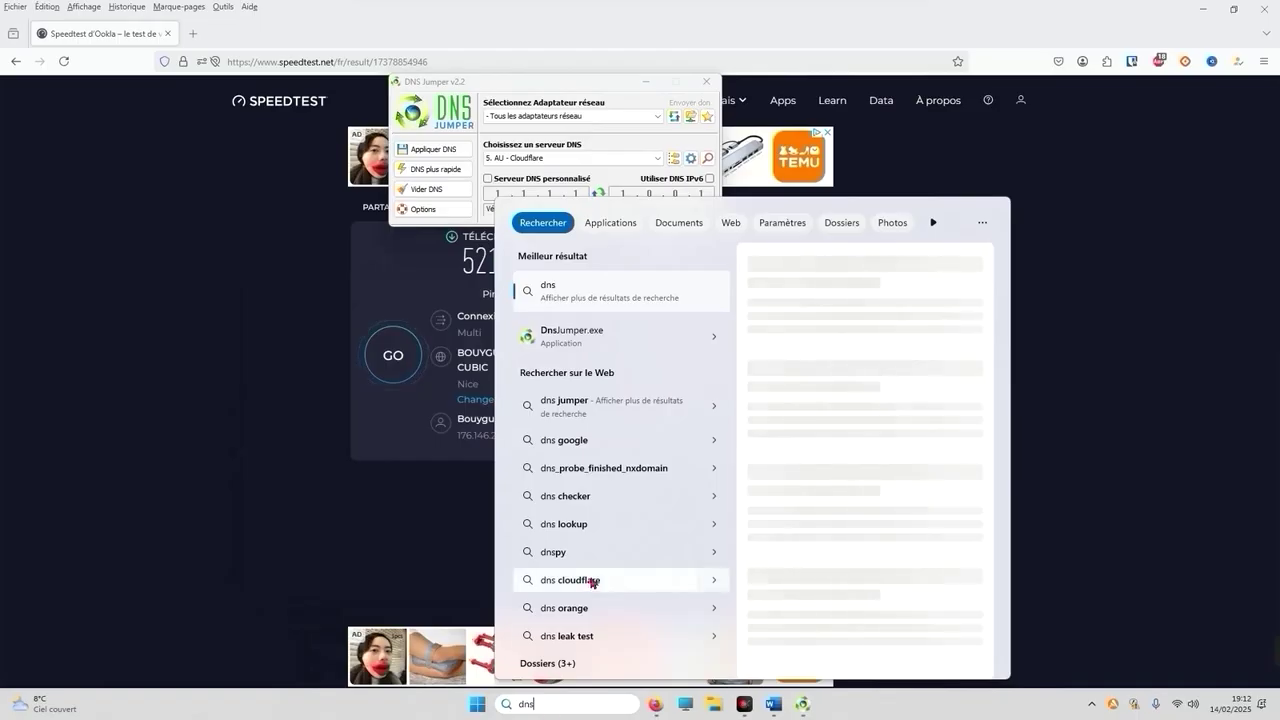
{"action": "left_click", "coordinate": [620, 349]}
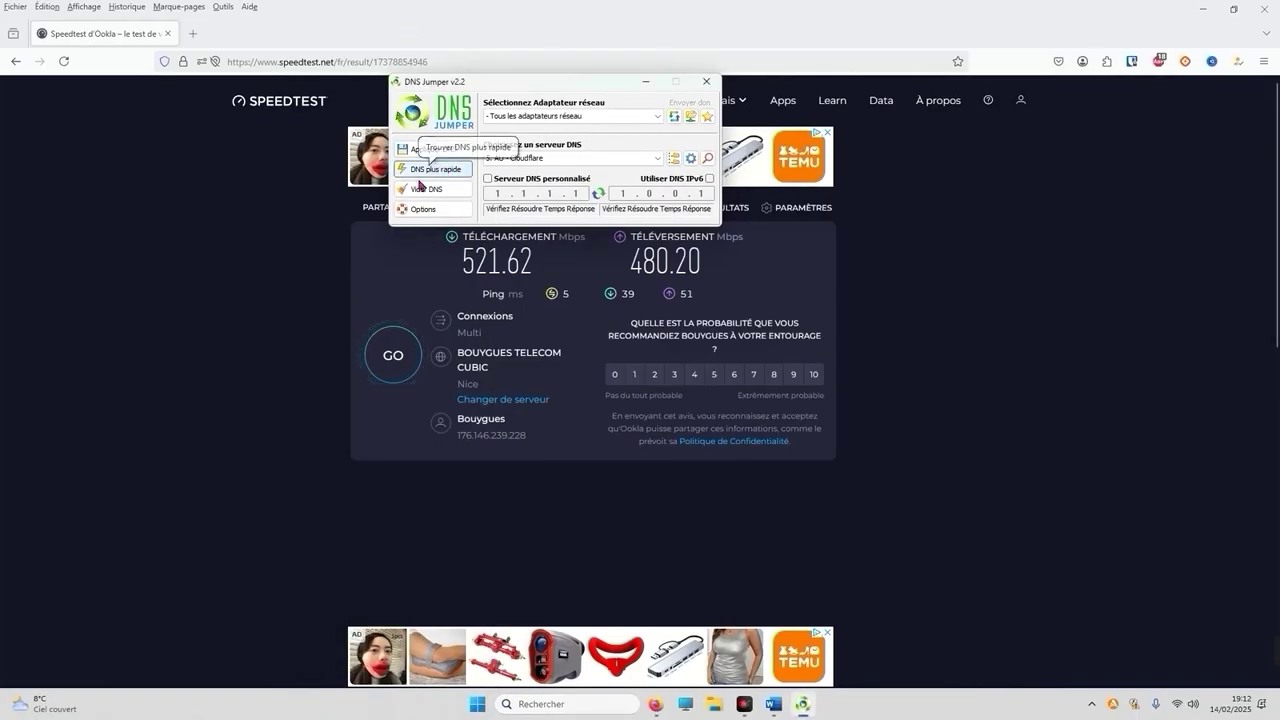
{"action": "left_click", "coordinate": [432, 170]}
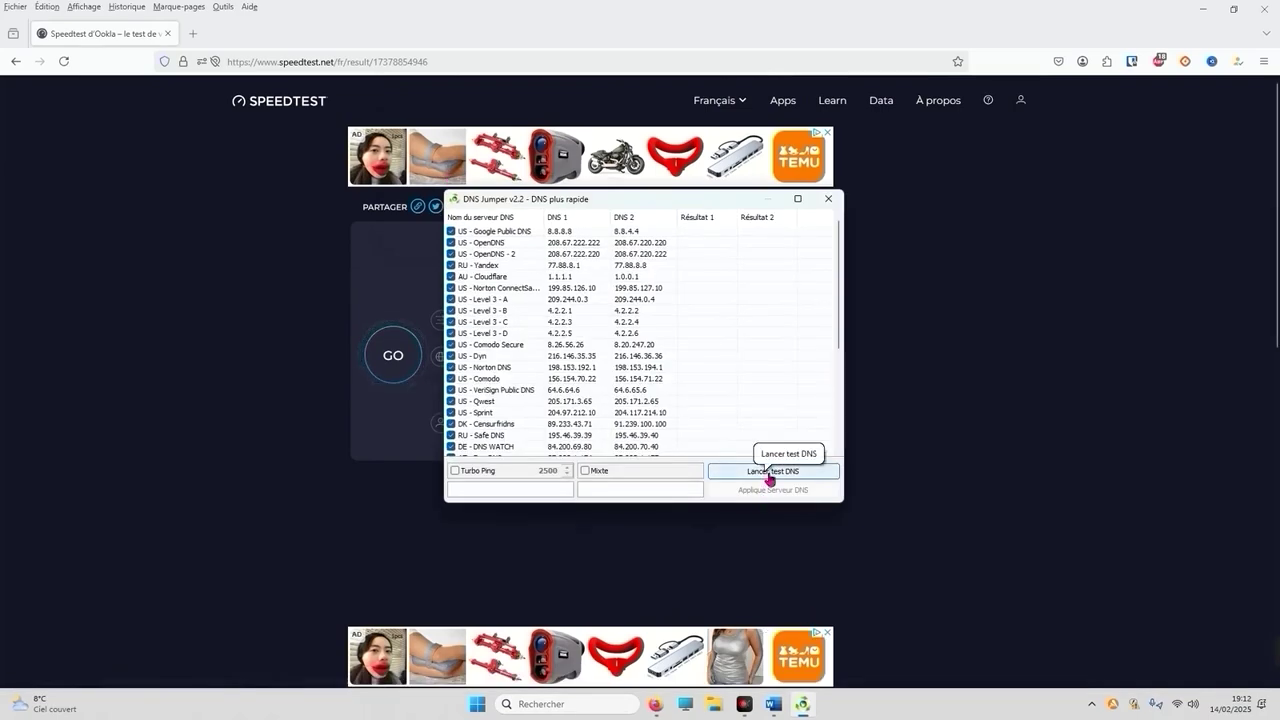
{"action": "left_click", "coordinate": [769, 476]}
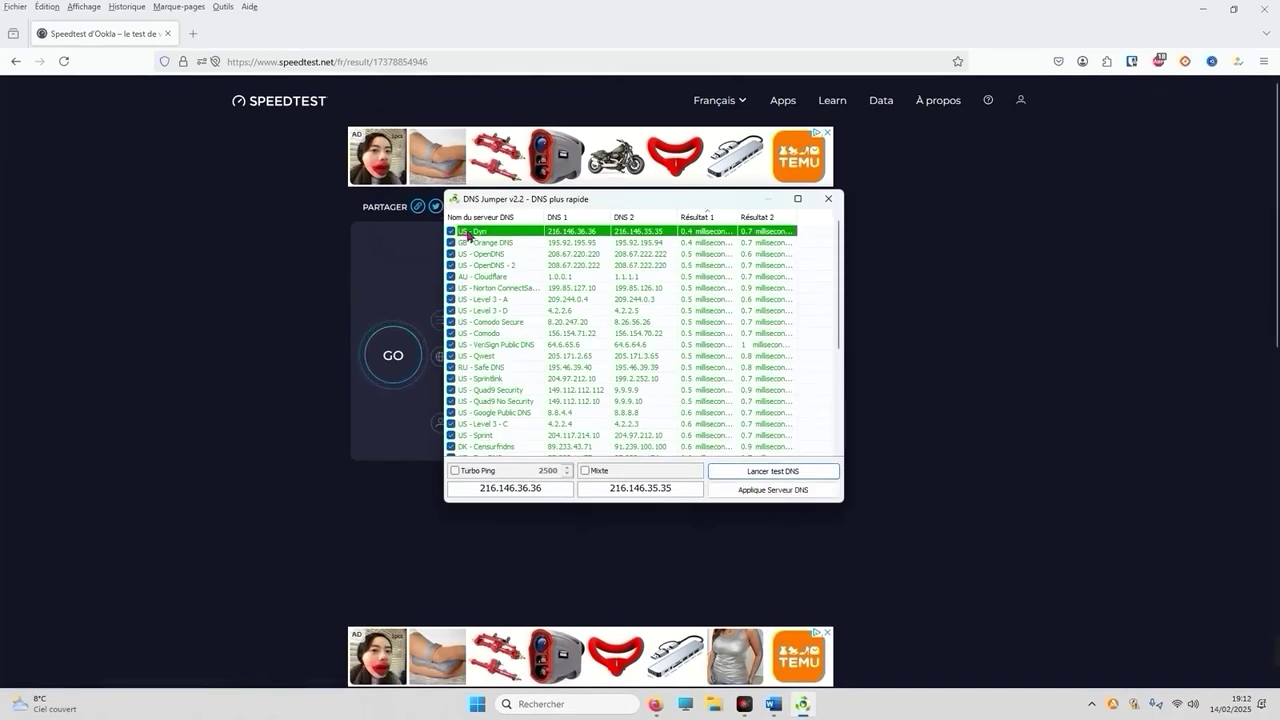